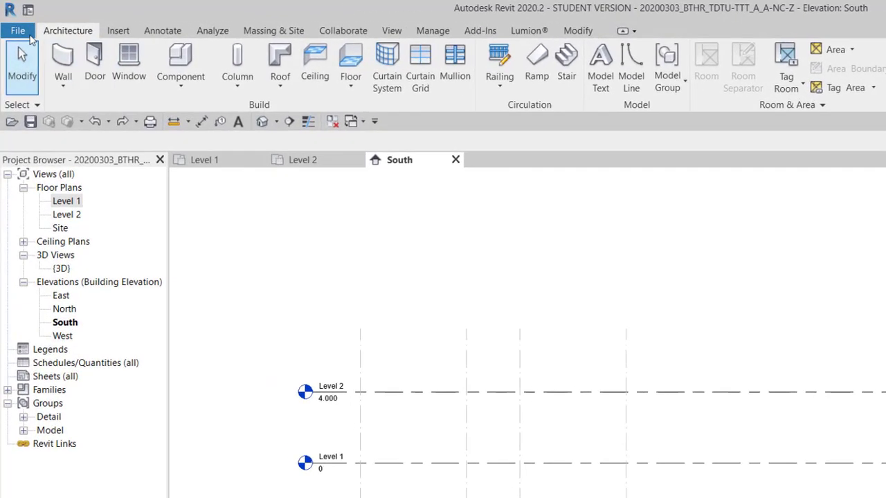
- In Options > User Interface, enable the Structure, Mechanical, Electrical and Piping tool sets
left_click(18, 32)
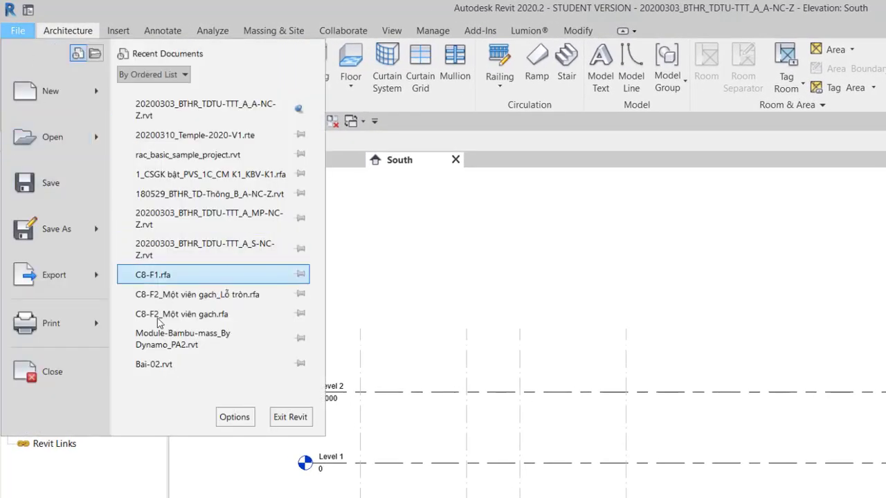
left_click(234, 418)
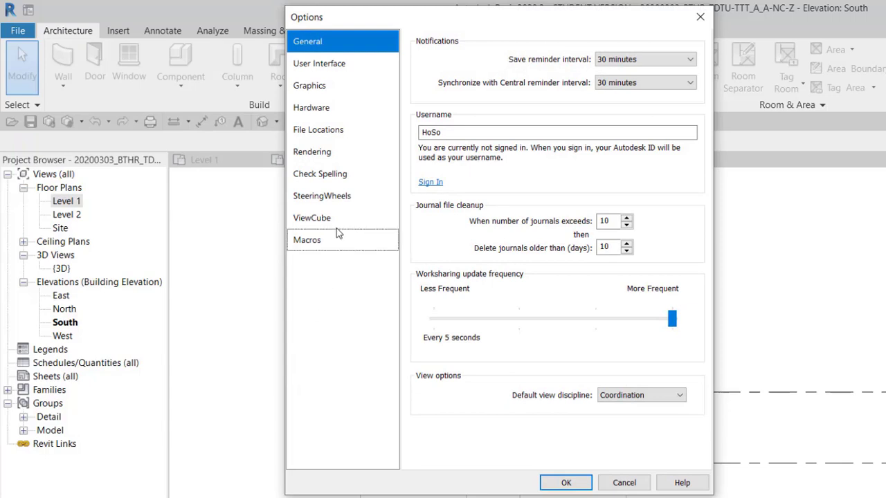
left_click(342, 68)
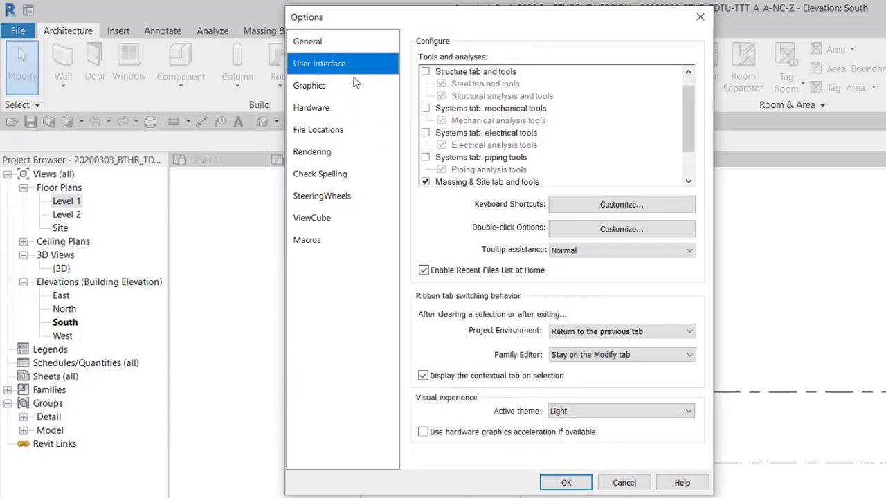
left_click(425, 72)
left_click(425, 121)
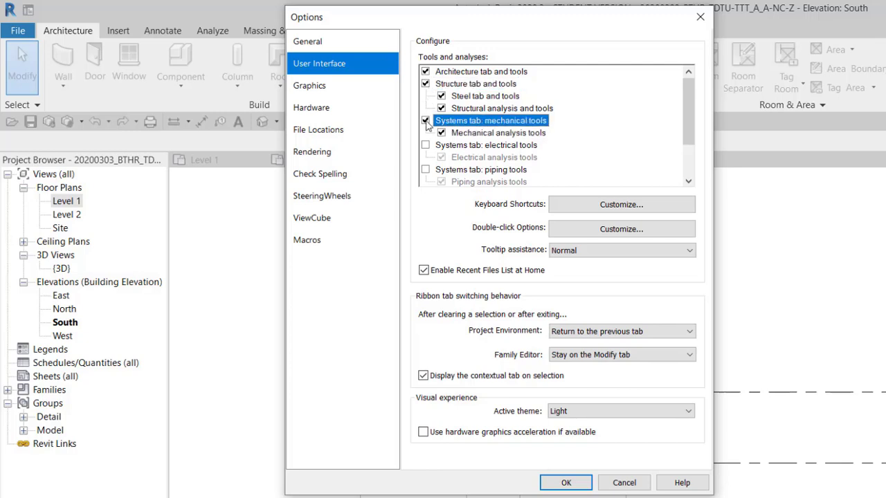
left_click(425, 145)
left_click(425, 170)
scroll(493, 142, "down", 1)
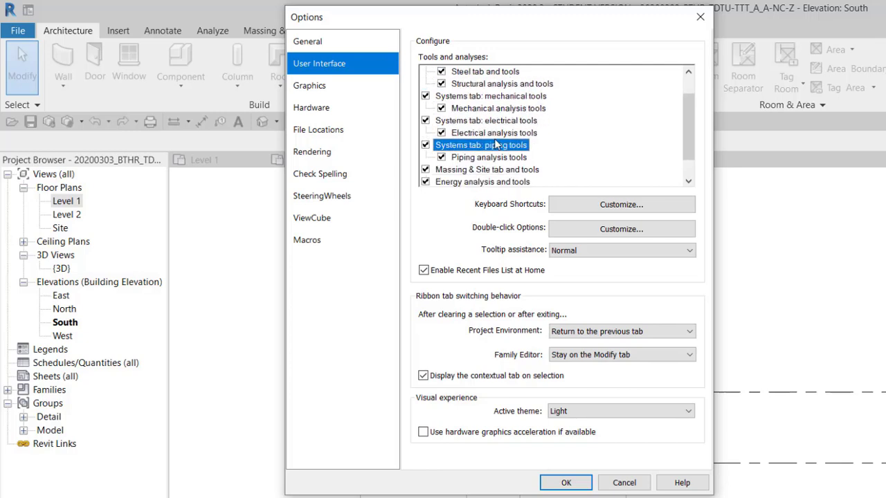
scroll(488, 139, "up", 1)
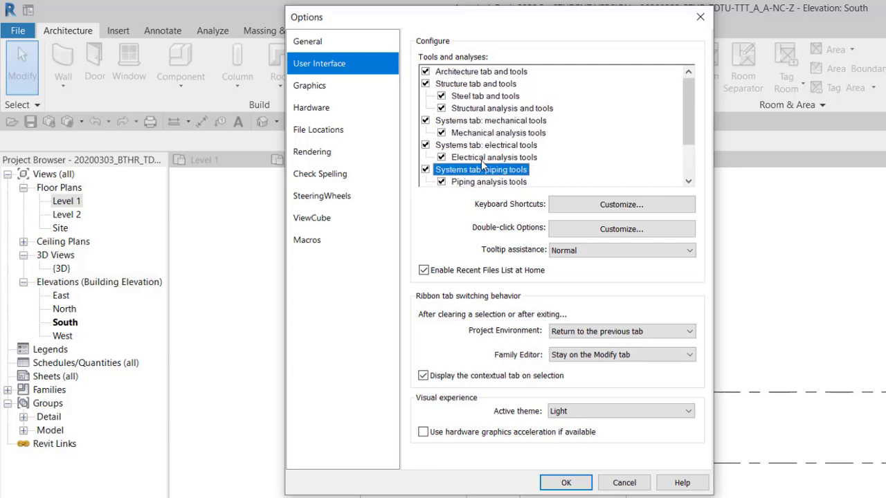
left_click(566, 483)
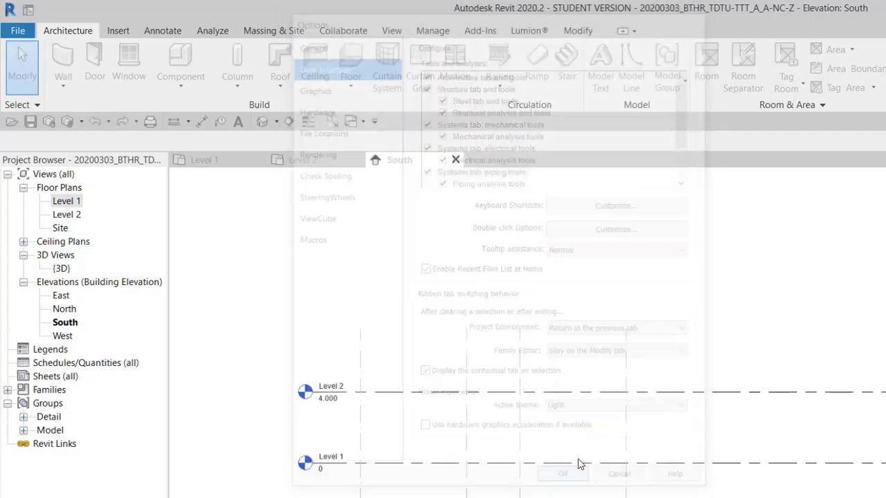
- Browse the new Structure, Steel and Systems tabs, then return to Architecture
left_click(125, 30)
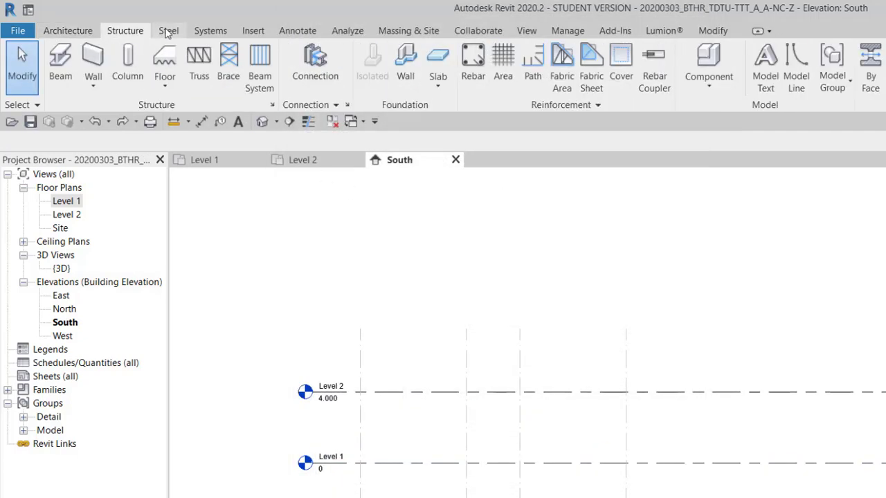
left_click(166, 33)
left_click(212, 35)
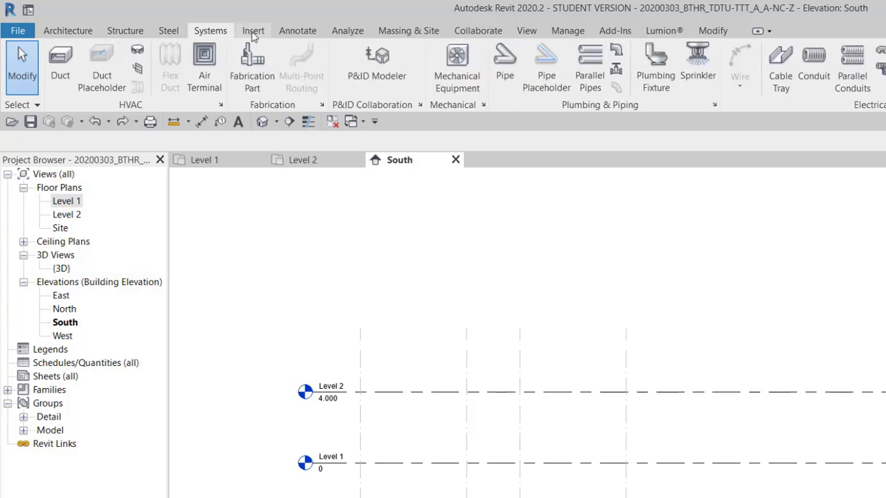
left_click(69, 31)
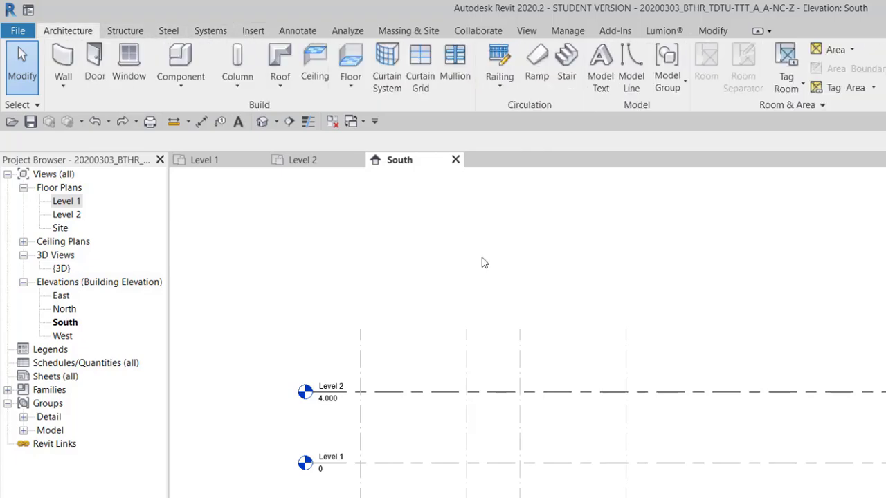
left_click(65, 322)
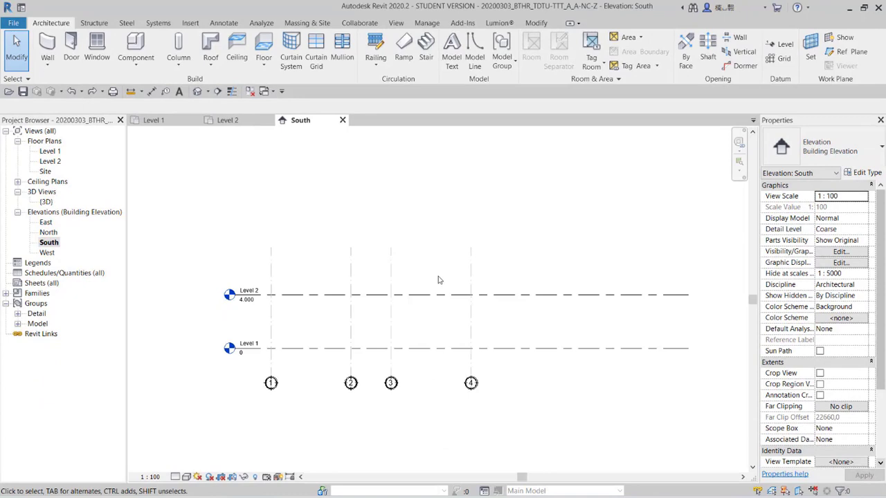
- Drag Level 2's right end in so both level lines stop just past grid 4
left_click(439, 295)
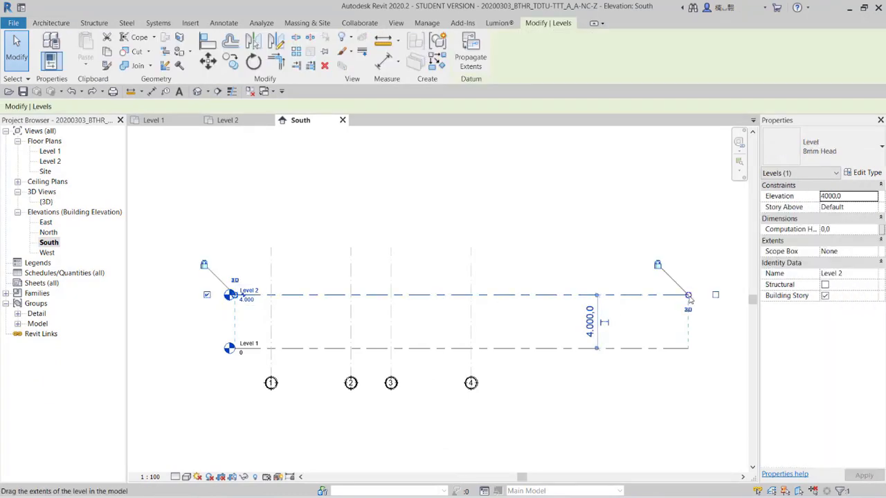
left_click_drag(689, 299, 534, 297)
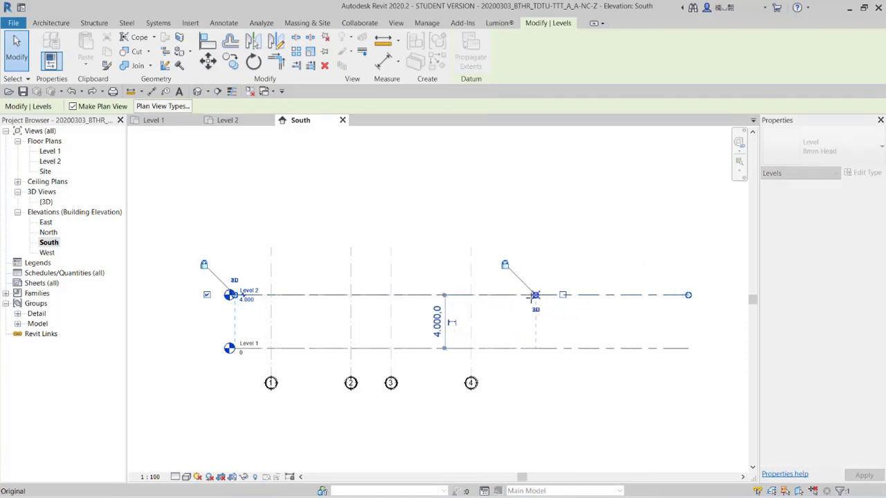
middle_click_drag(568, 298, 607, 298)
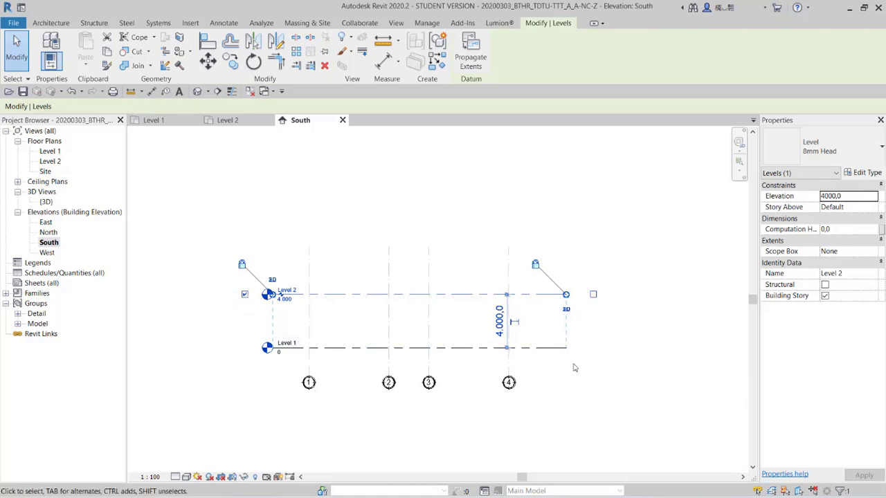
- Set the 8mm Head type to show the symbol at End 1 only, hiding End 2
left_click(868, 173)
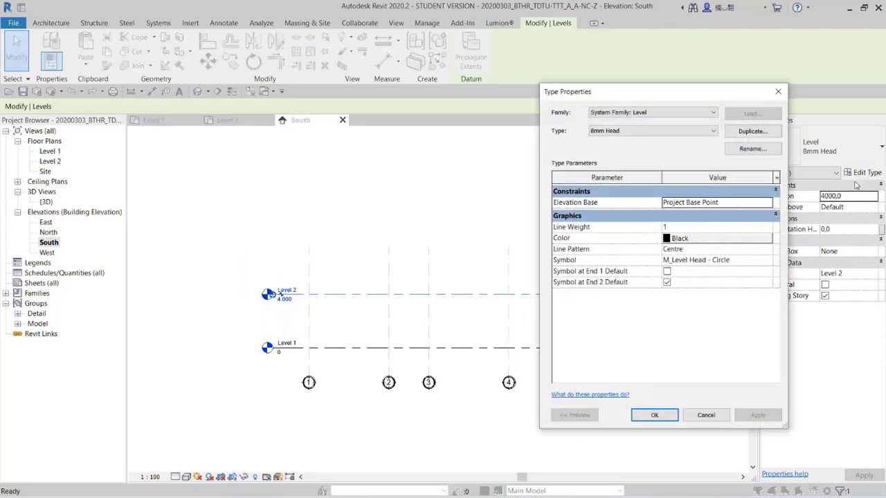
left_click(667, 271)
left_click(667, 283)
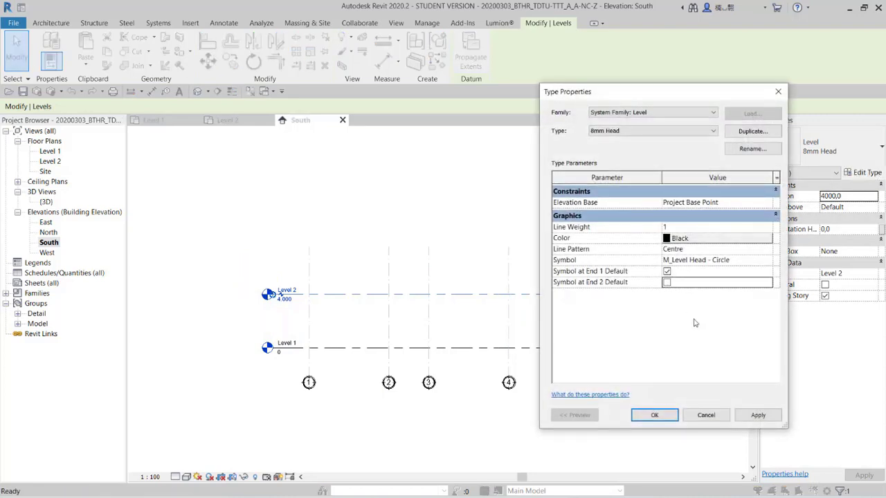
left_click(655, 415)
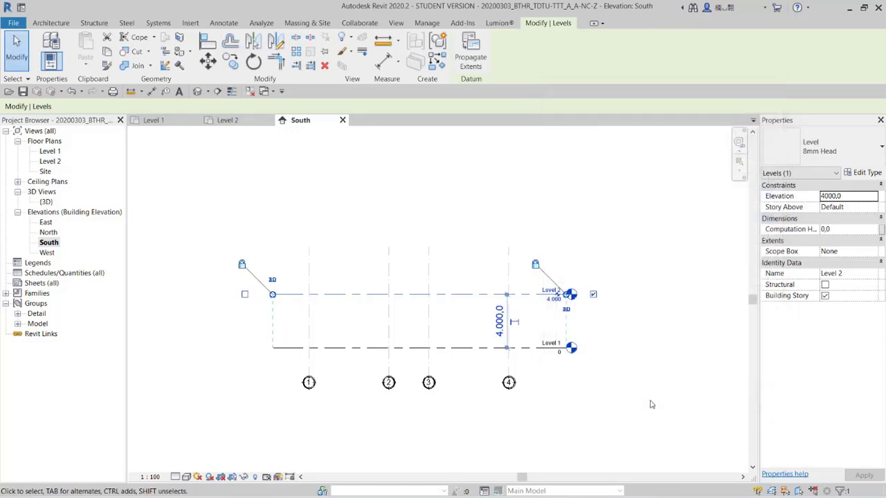
left_click(651, 395)
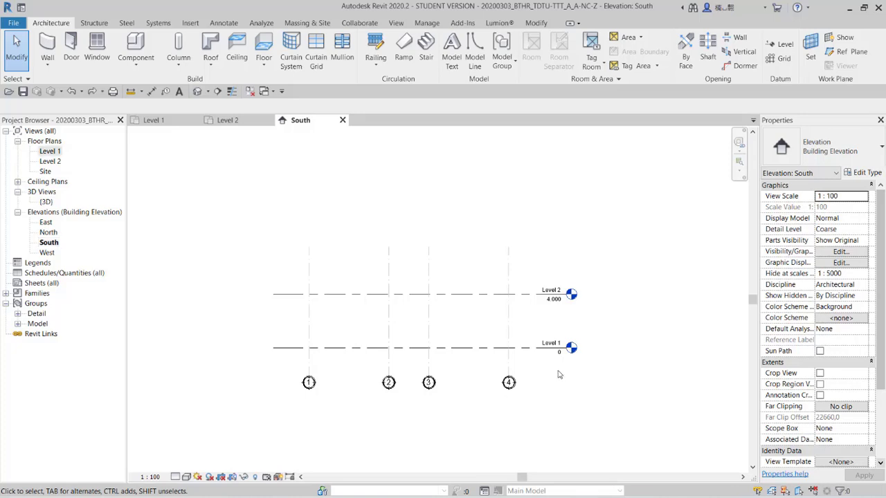
scroll(531, 347, "up", 1)
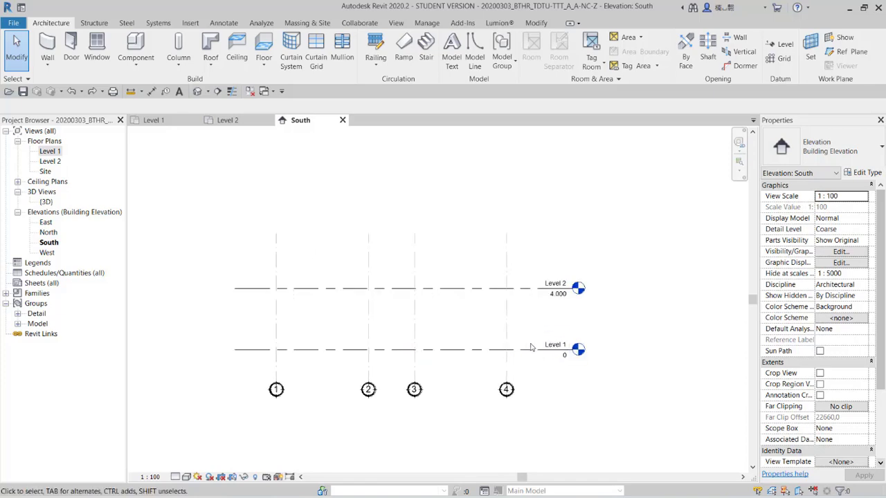
left_click(535, 350)
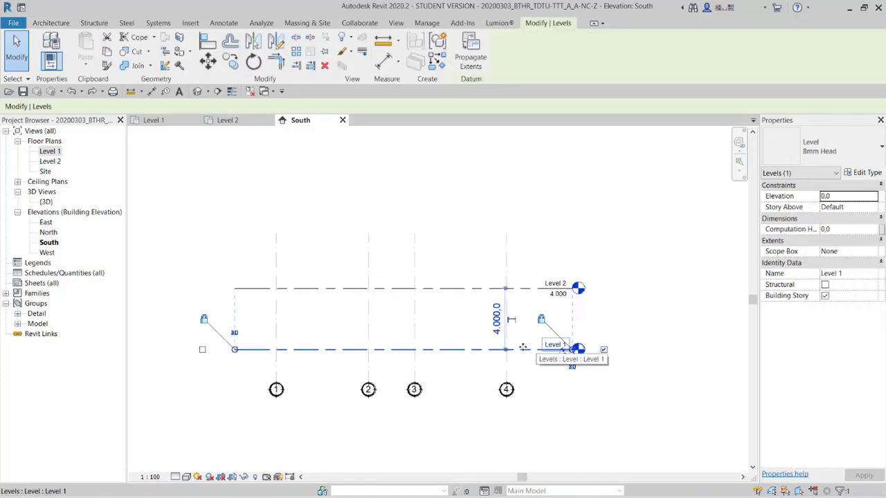
left_click(50, 151)
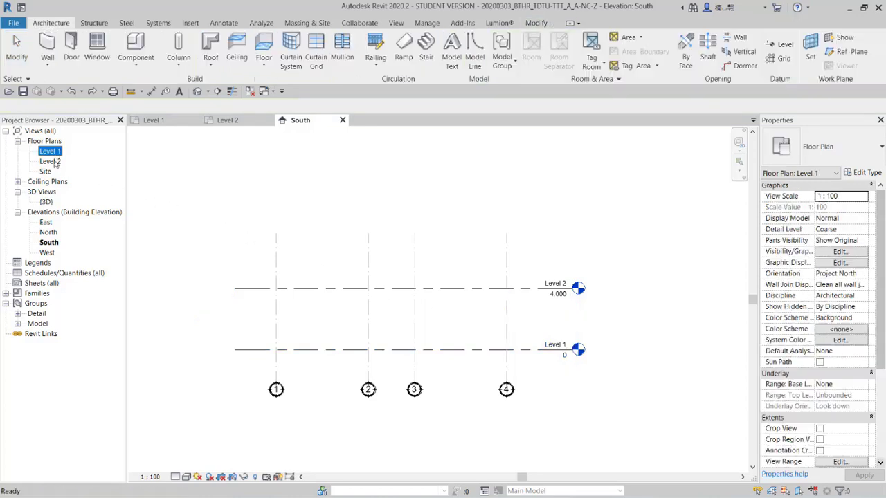
left_click(47, 172)
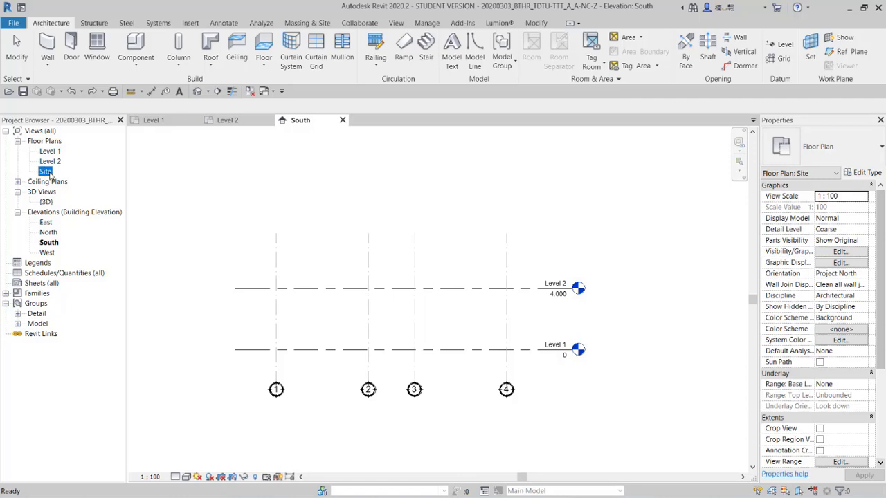
left_click(57, 153)
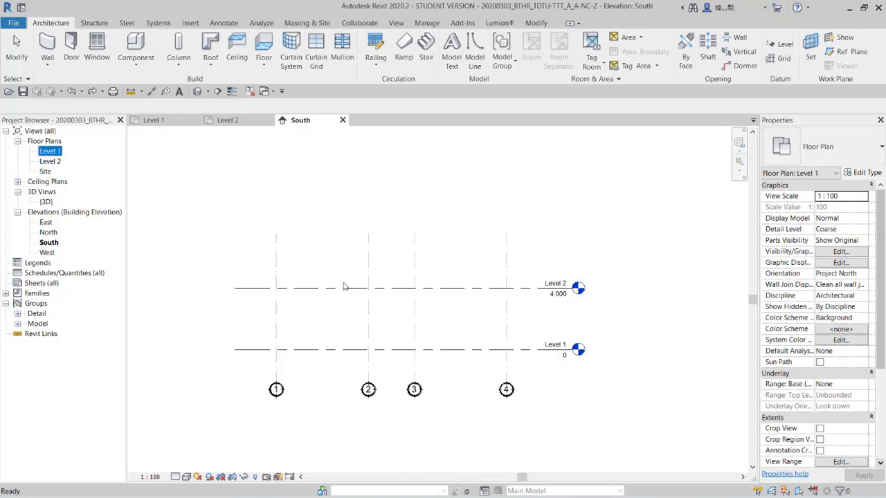
left_click(475, 349)
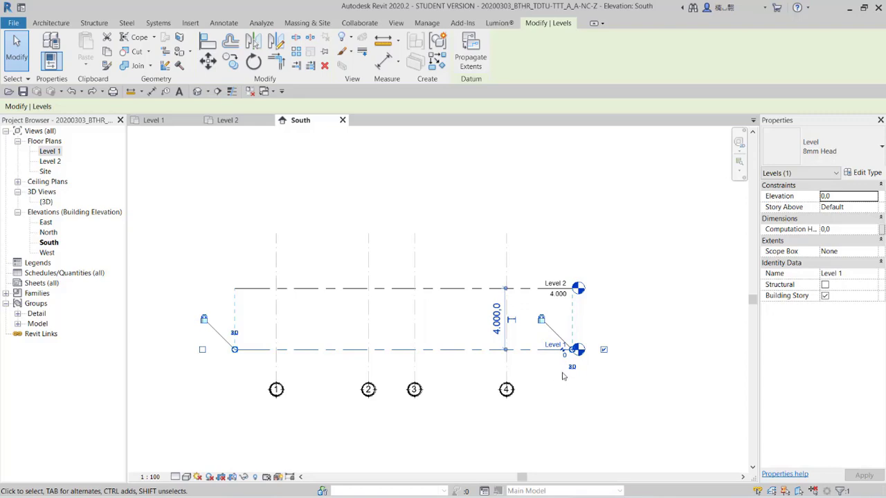
scroll(611, 388, "up", 1)
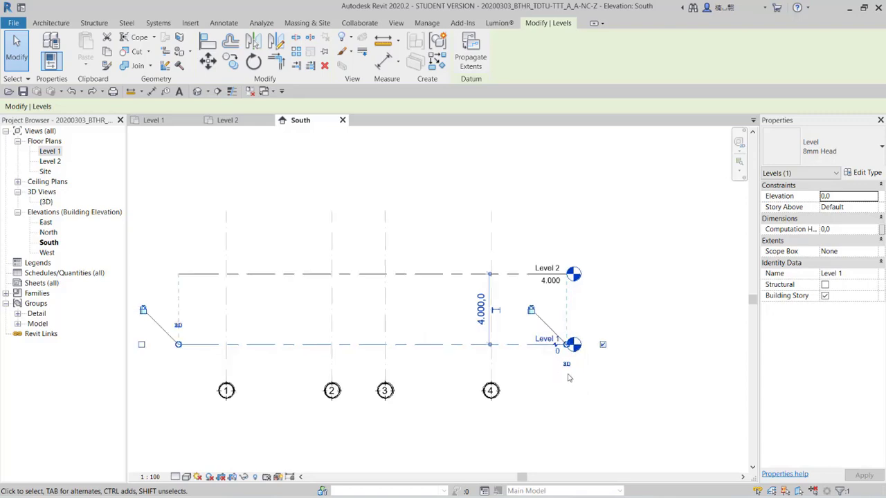
- Rename Level 1 to SÂN VƯỜN and check its renamed floor plan's properties
left_click(545, 339)
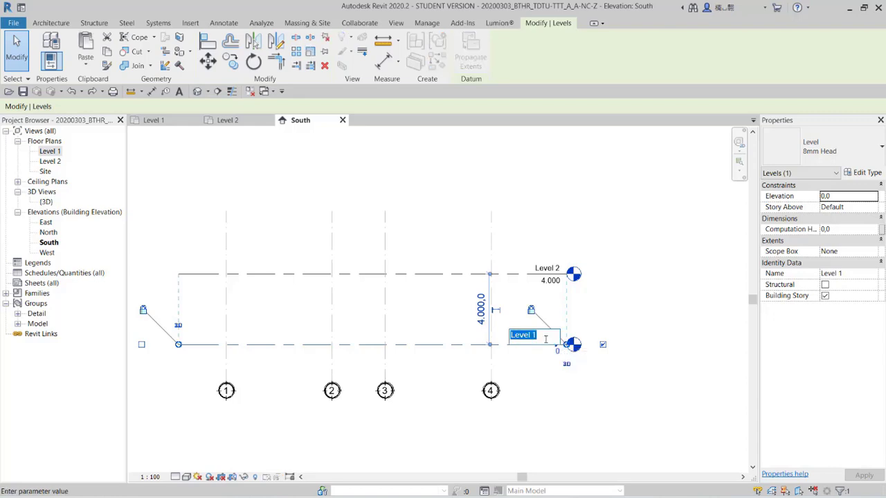
type("Sân")
type(" VƯỜN")
key("Return")
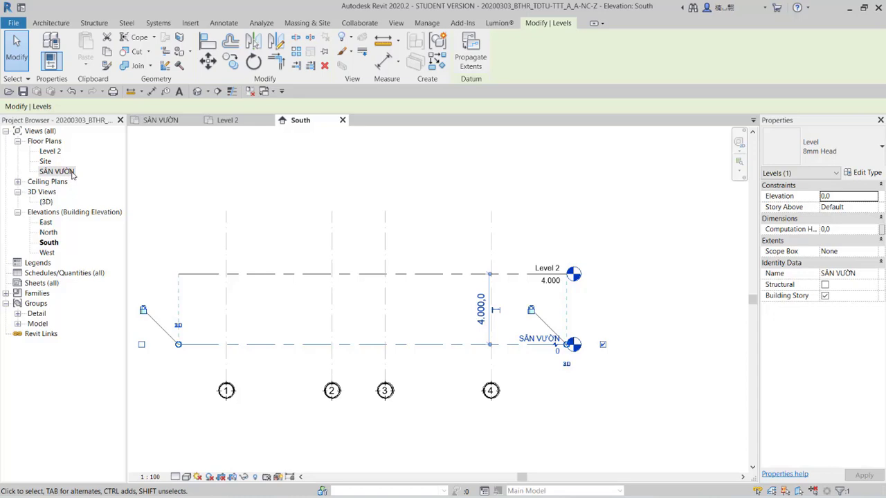
left_click(72, 173)
left_click(58, 174)
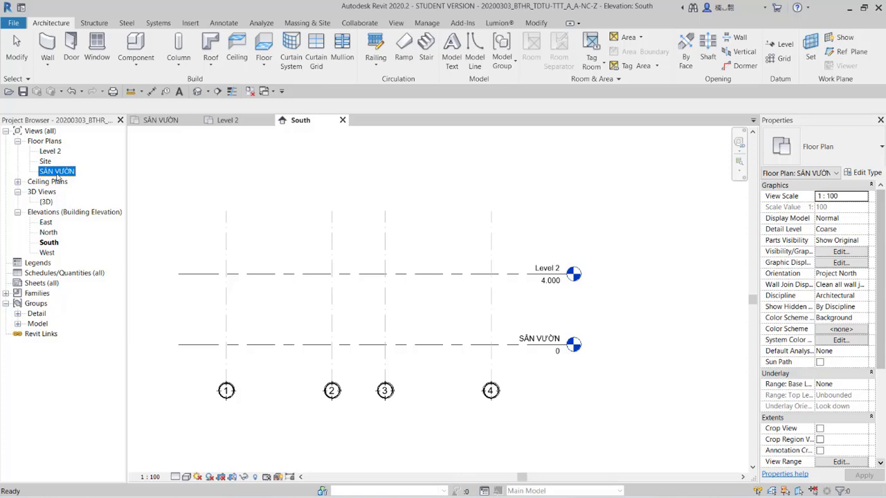
- Lower the SÂN VƯỜN level to elevation -500
left_click(545, 346)
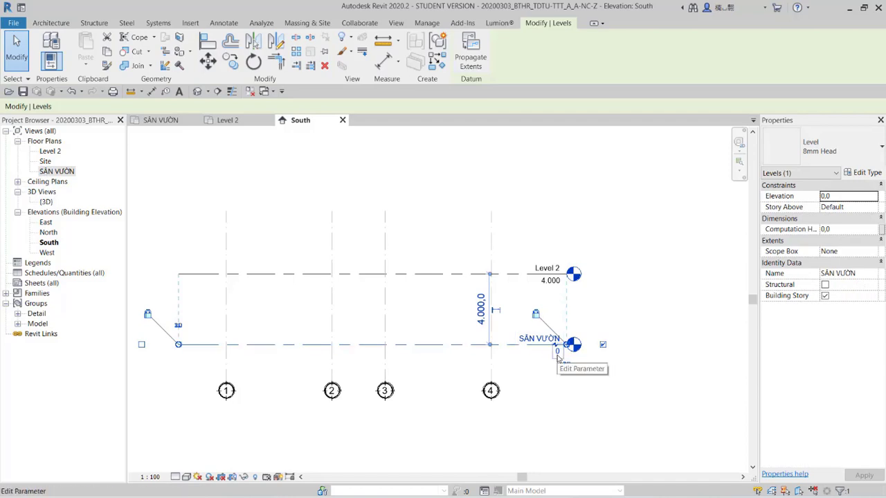
left_click(558, 355)
type("-")
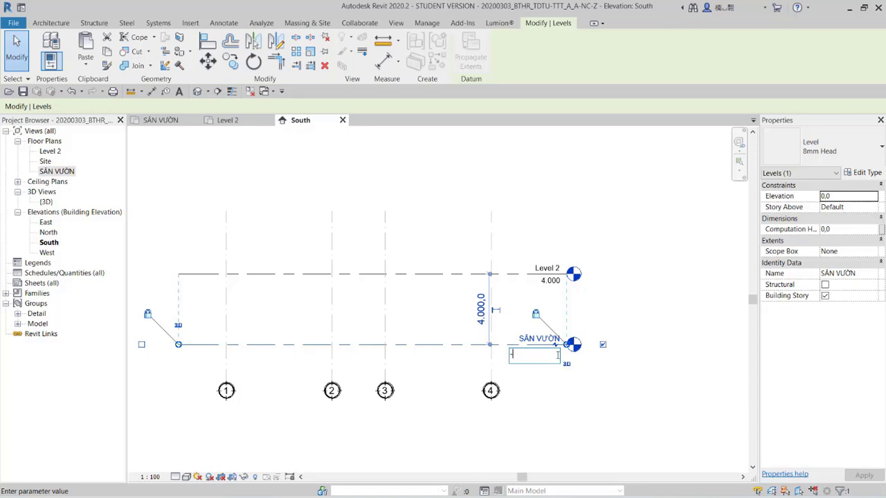
type("500")
key("Return")
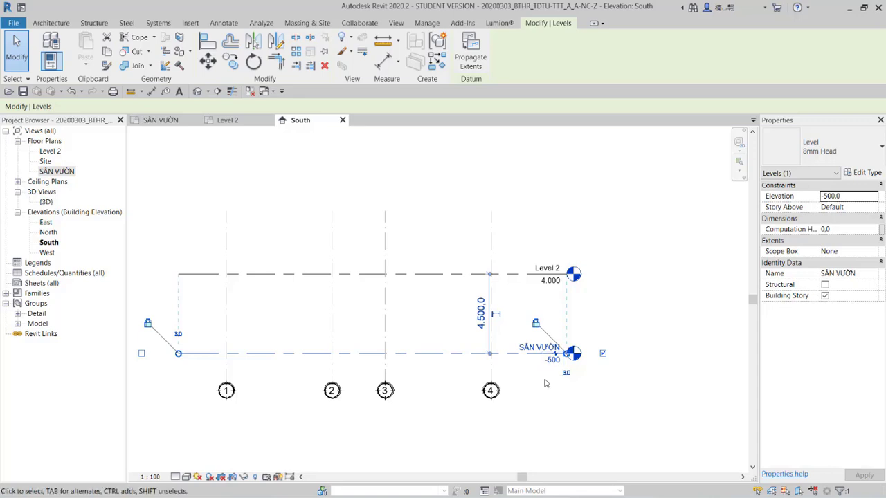
- Rename Level 2 to TẦNG 1 (TRỆT) and set its elevation to 0
left_click(517, 275)
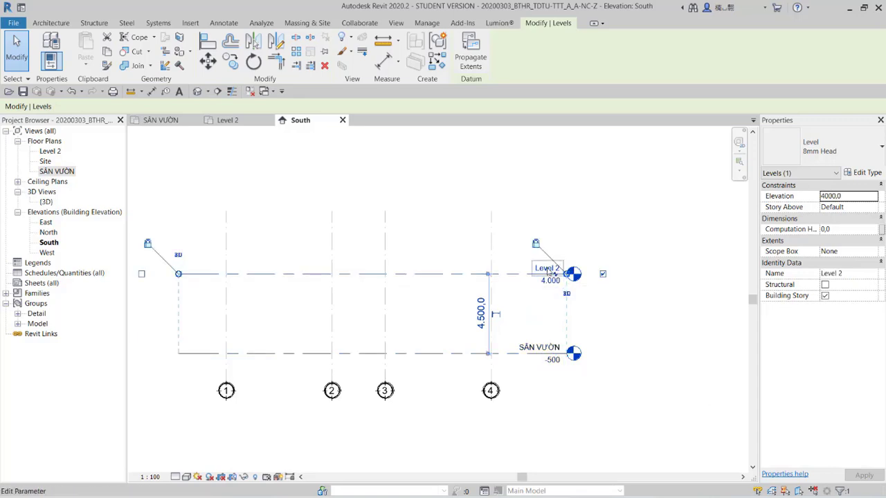
left_click(546, 267)
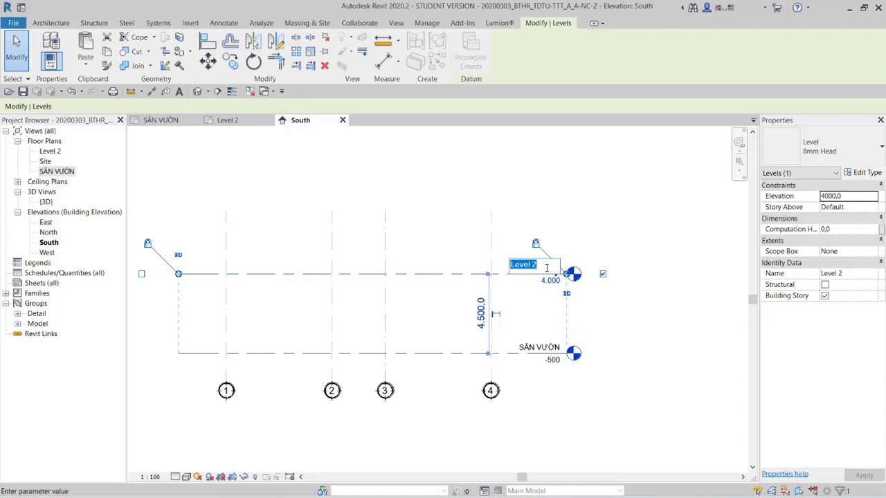
type("TẦNG 1 (TRỆT)")
left_click(569, 241)
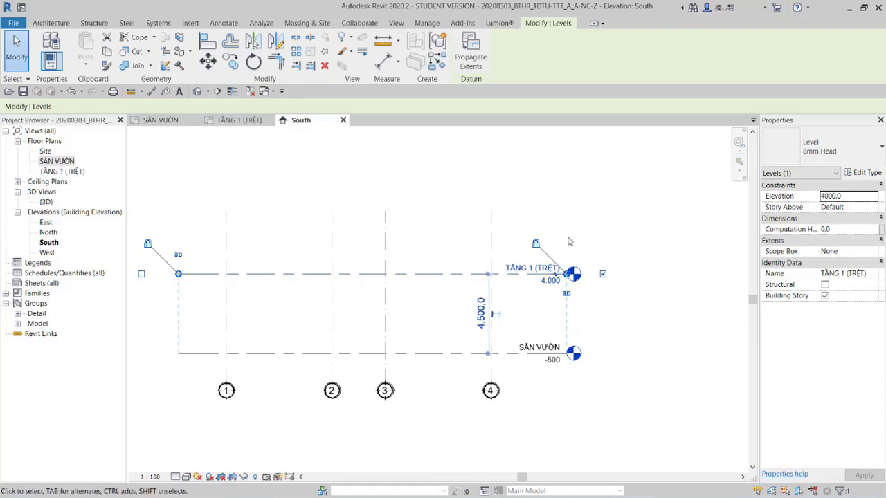
left_click(550, 282)
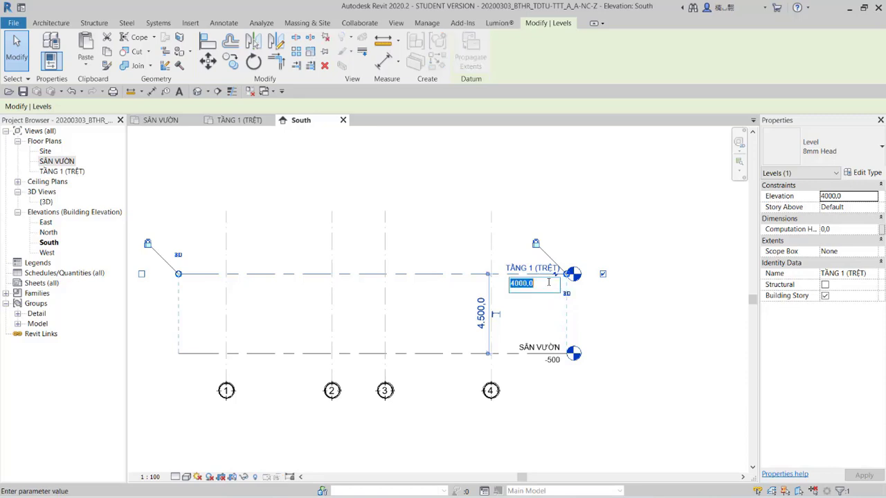
type("0")
key("Return")
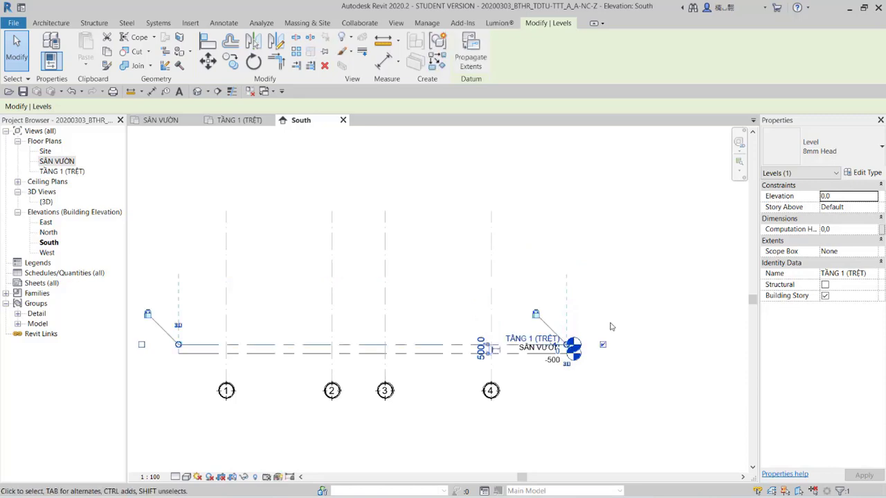
left_click(618, 380)
- Add an elbow to the SÂN VƯỜN head and angle it down below TẦNG 1 (TRỆT)
scroll(618, 380, "up", 2)
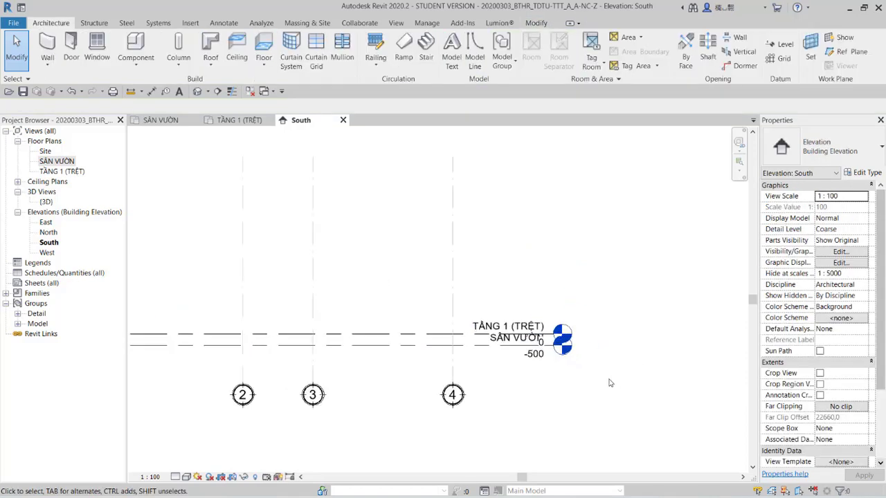
scroll(618, 380, "up", 2)
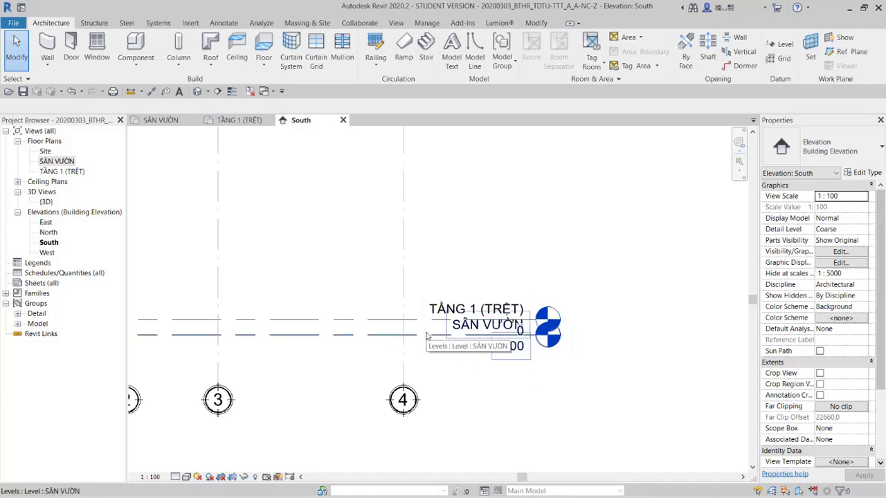
left_click(427, 335)
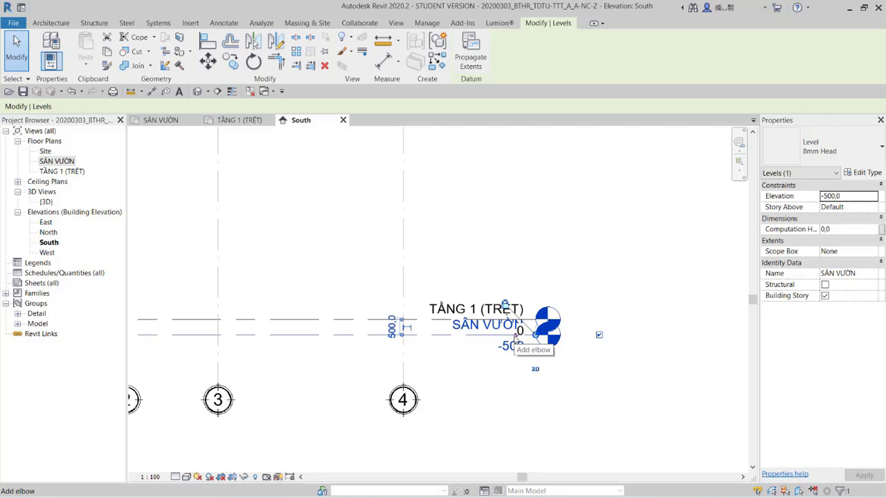
left_click_drag(516, 340, 516, 360)
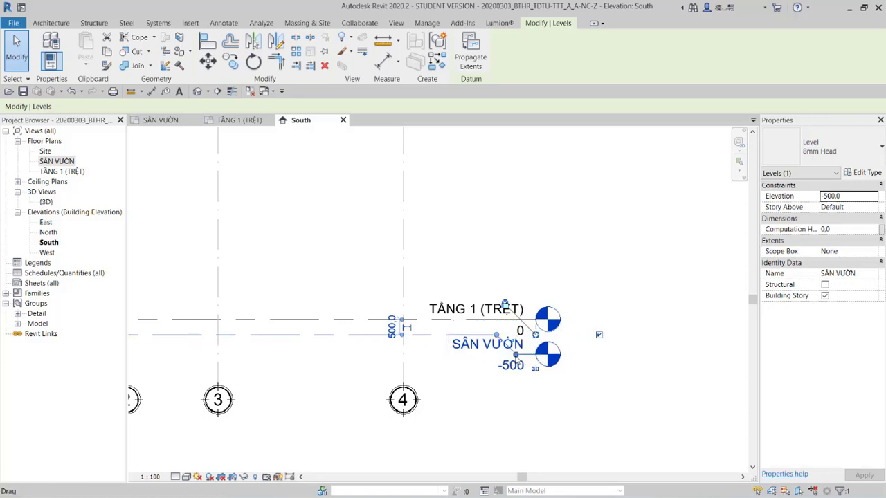
left_click_drag(516, 360, 517, 374)
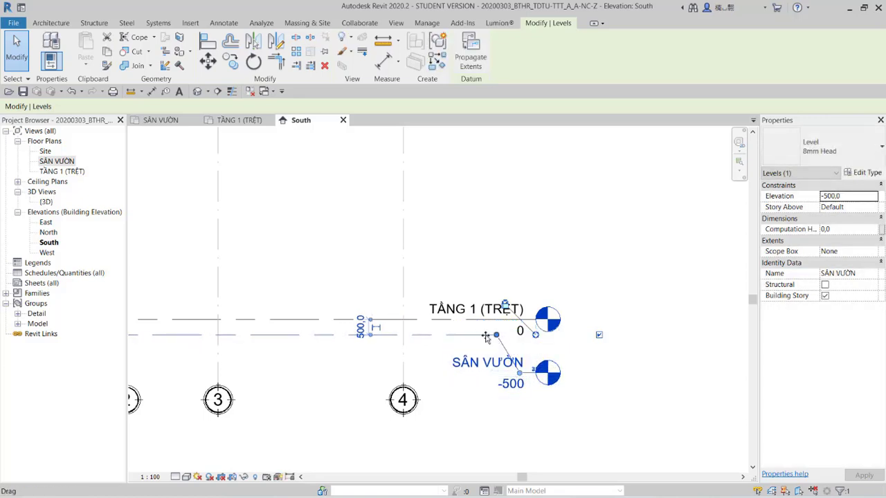
left_click_drag(419, 337, 451, 374)
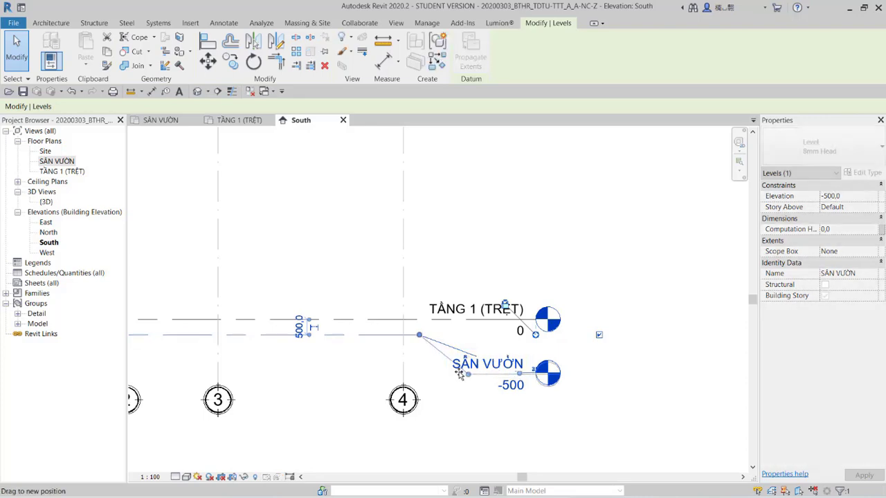
left_click(356, 381)
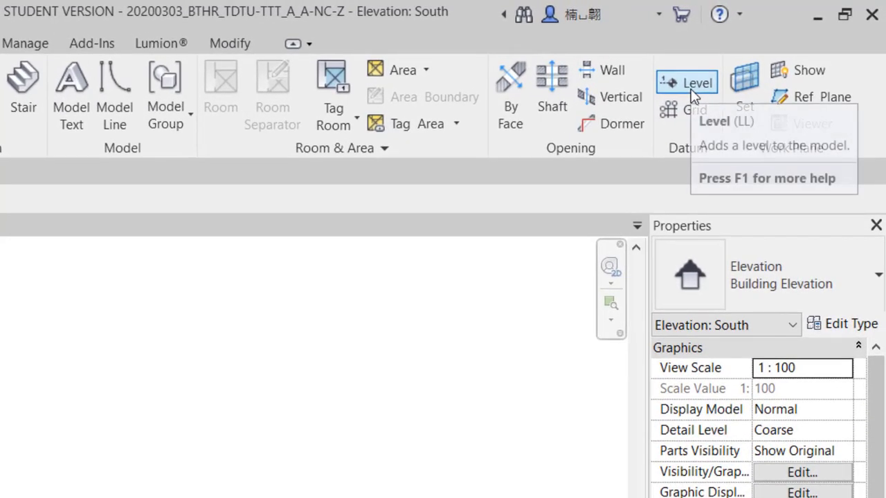
- Place a new level with a 4200 offset above TẦNG 1 (TRỆT)
left_click(692, 93)
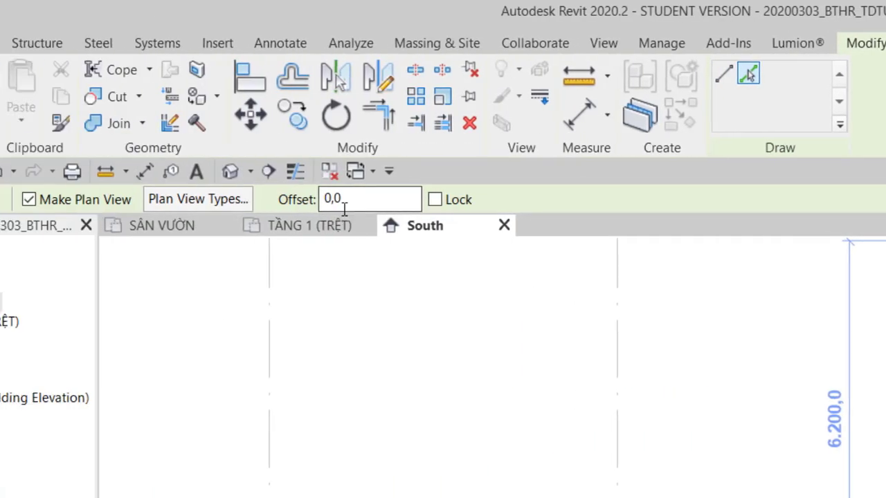
left_click_drag(494, 199, 456, 198)
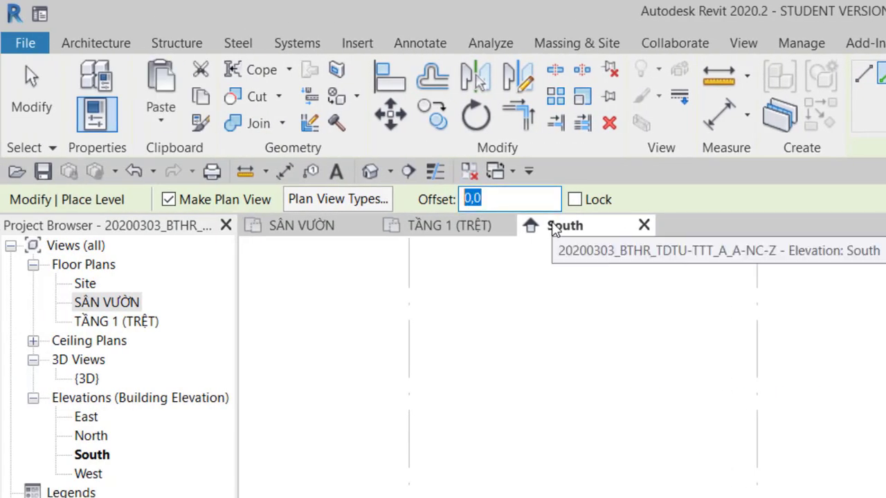
type("4200")
key("Return")
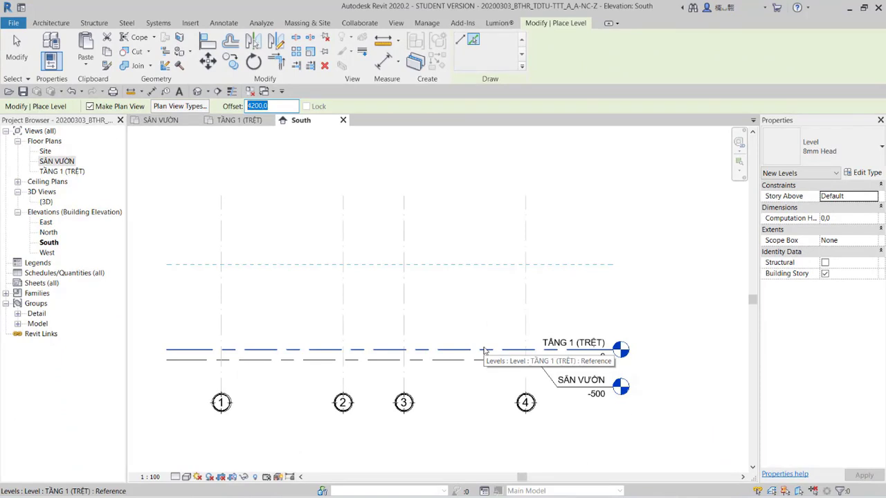
left_click(485, 351)
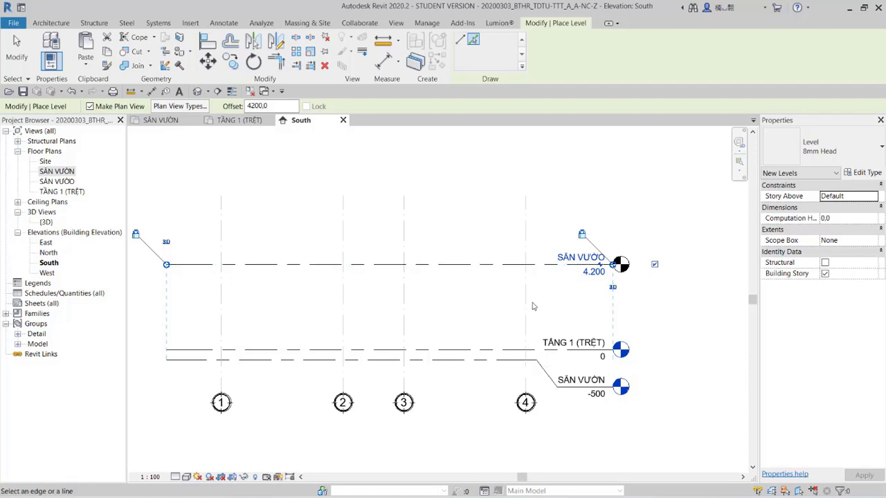
- Name the new level TẦNG 2
left_click(577, 260)
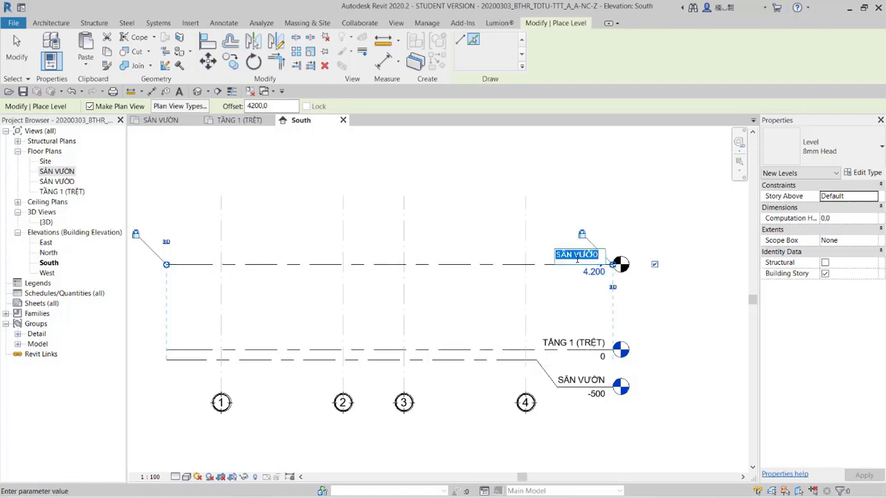
type("TA")
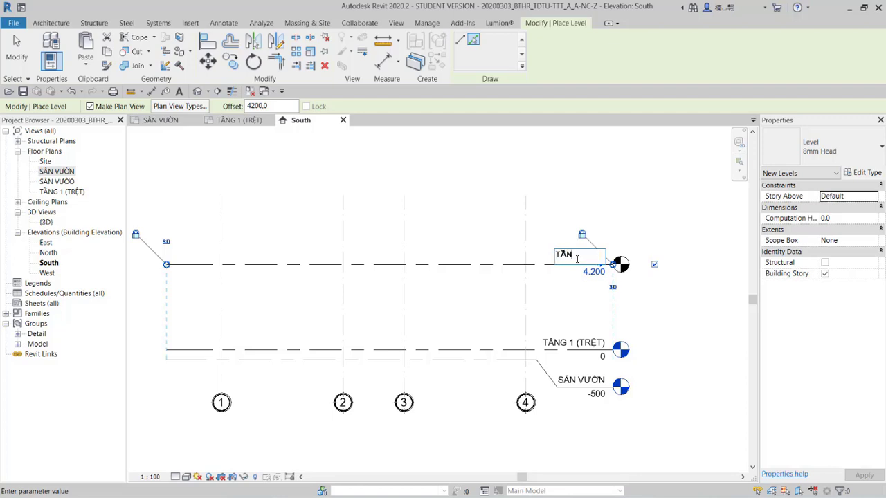
type("G 2")
key("Return")
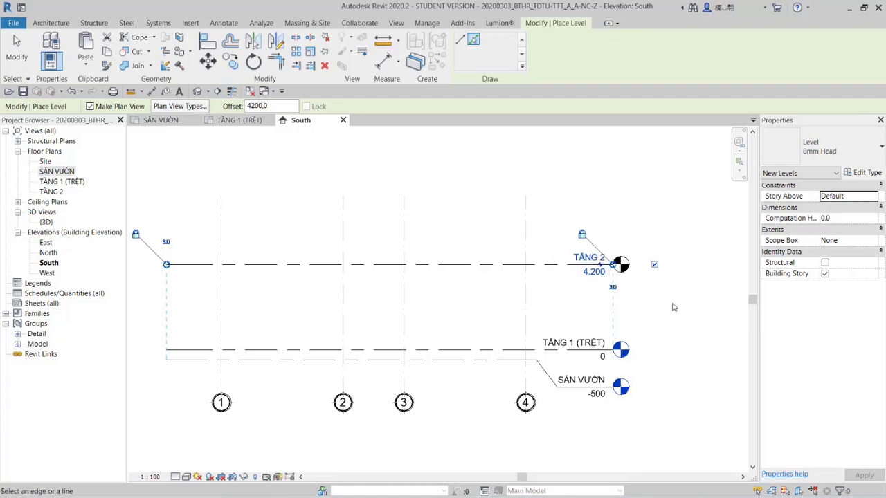
middle_click_drag(674, 307, 725, 351)
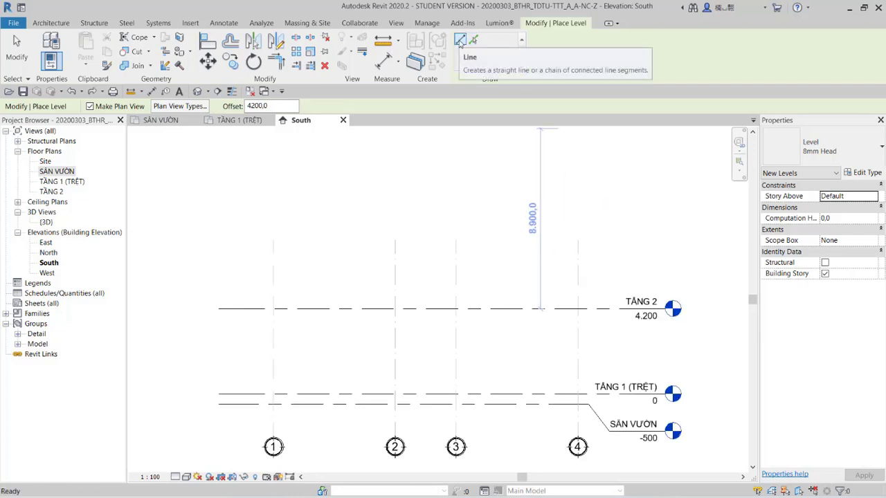
- Draw the TẦNG 3 level at 7.800 using a 0 offset
left_click(269, 106)
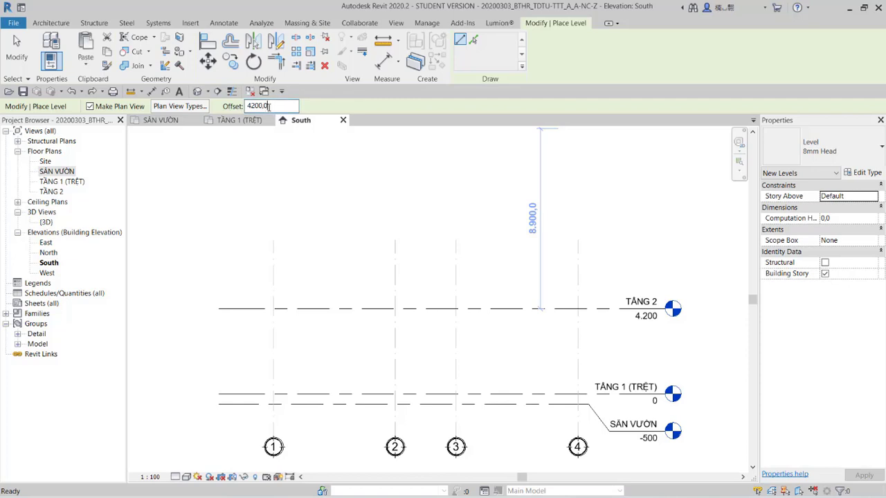
left_click_drag(269, 106, 245, 105)
type("0")
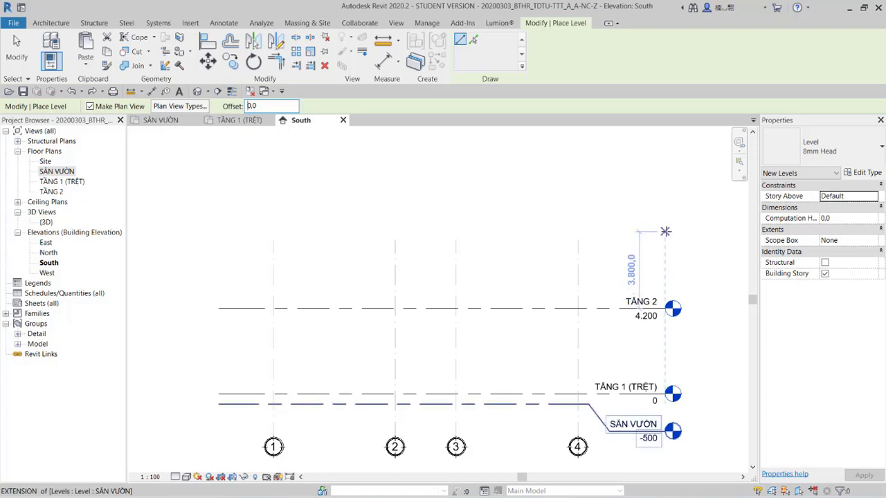
left_click(665, 237)
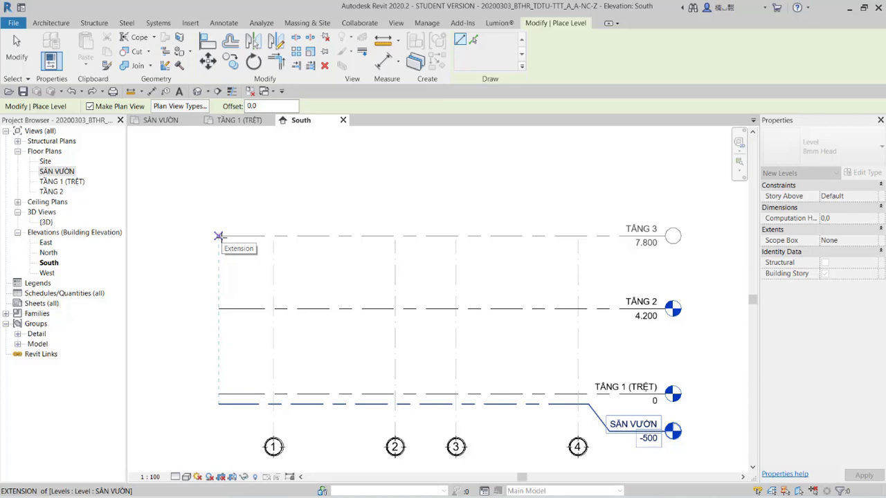
left_click(218, 236)
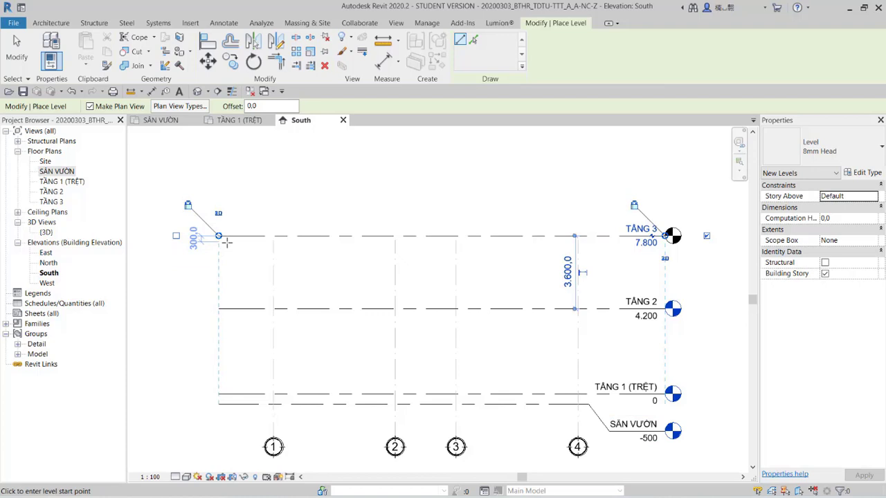
key("Escape")
key("Escape")
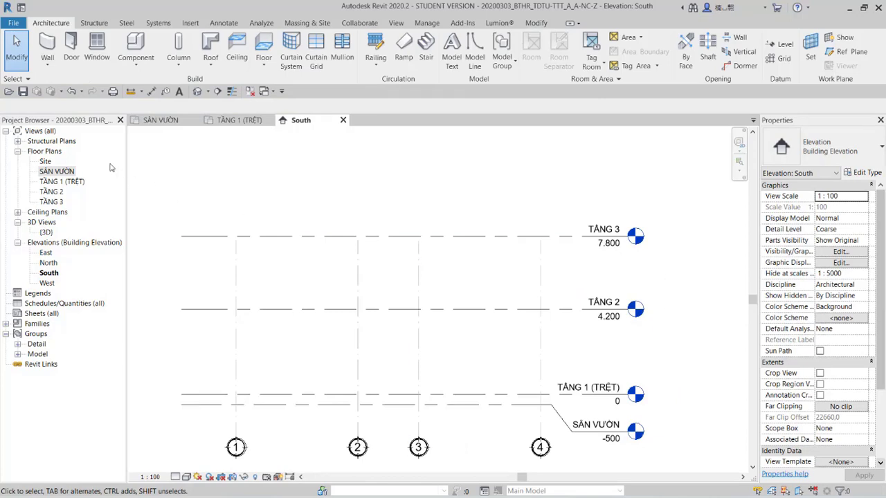
- Delete the TẦNG 2 and TẦNG 3 entries under Structural Plans in the Project Browser
left_click(71, 143)
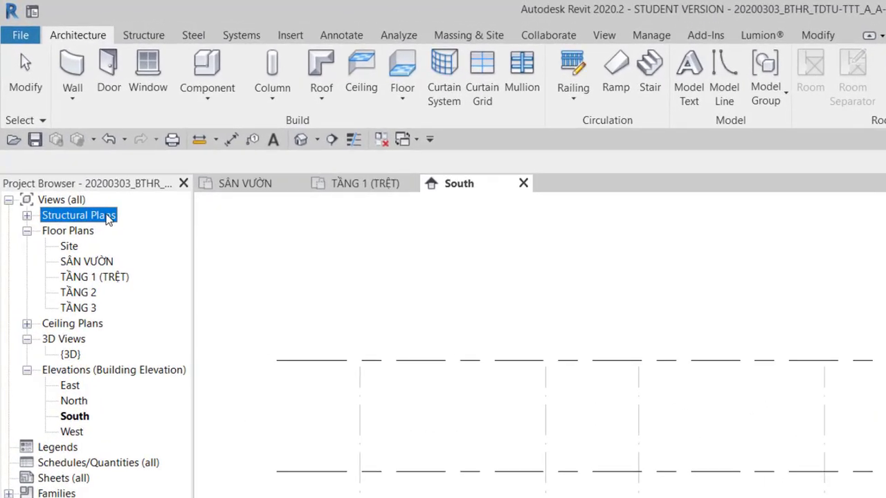
left_click(27, 216)
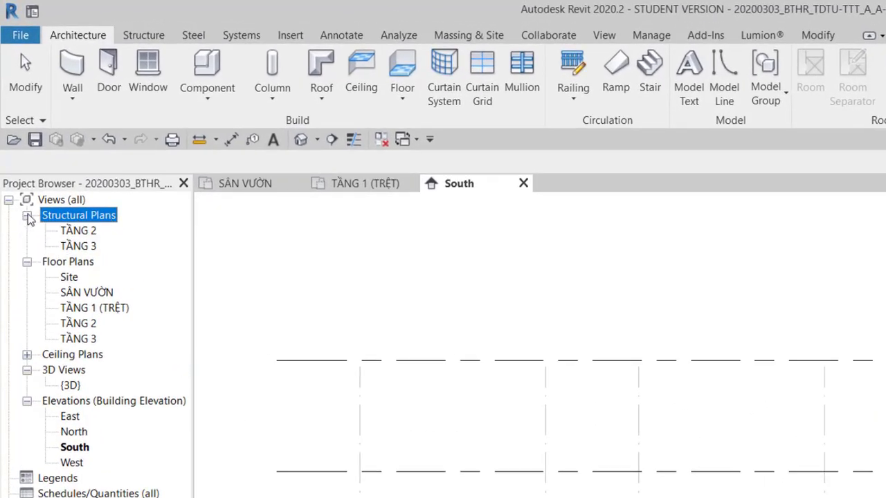
left_click(76, 234)
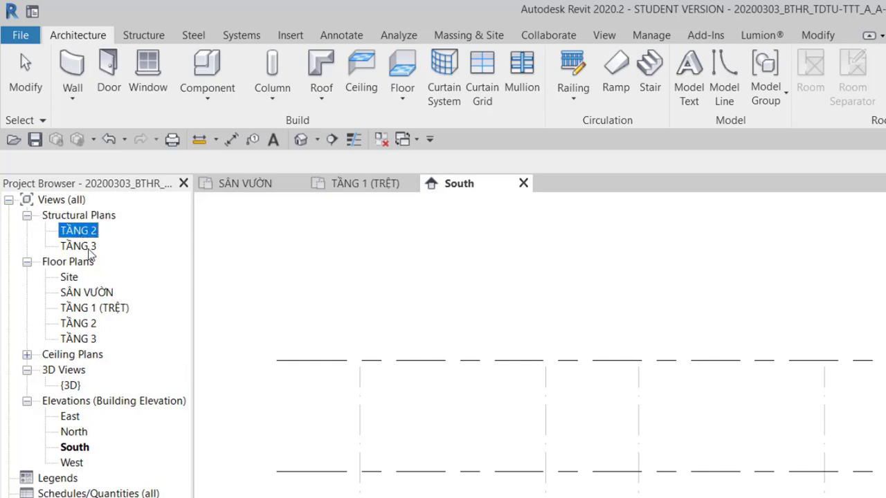
left_click(88, 247, "ctrl")
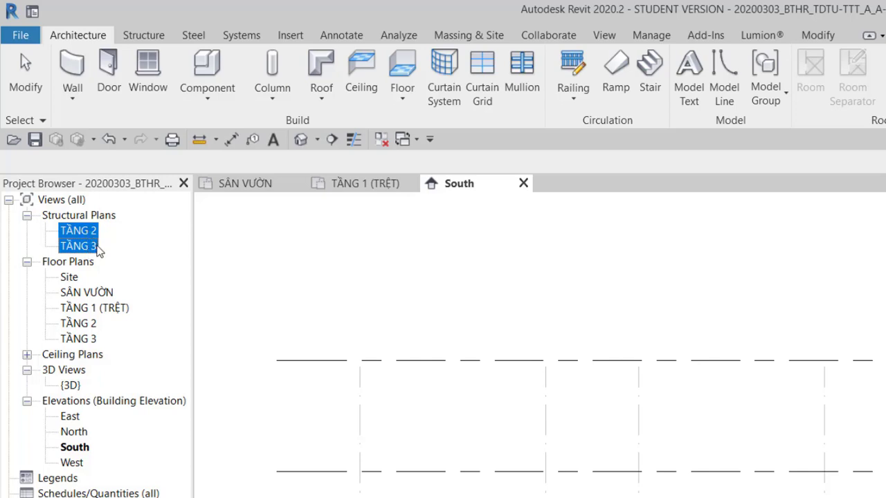
key("Delete")
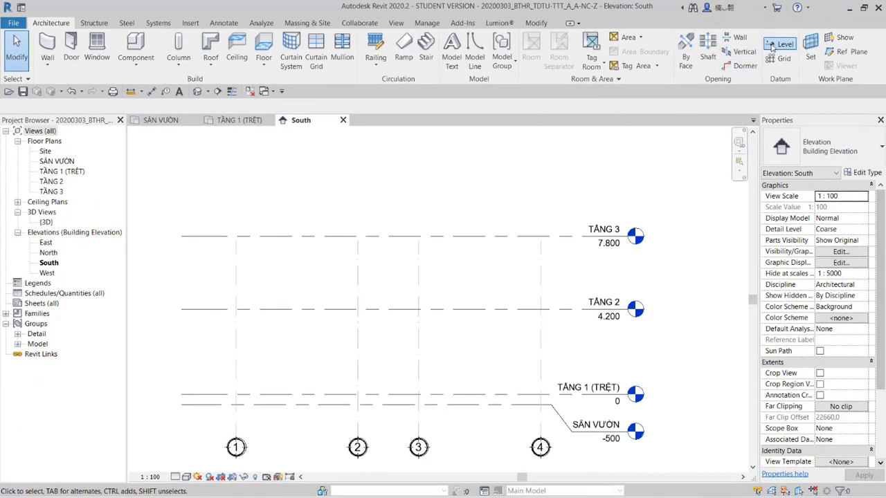
- Start the Level tool with a 3600 offset
left_click(780, 44)
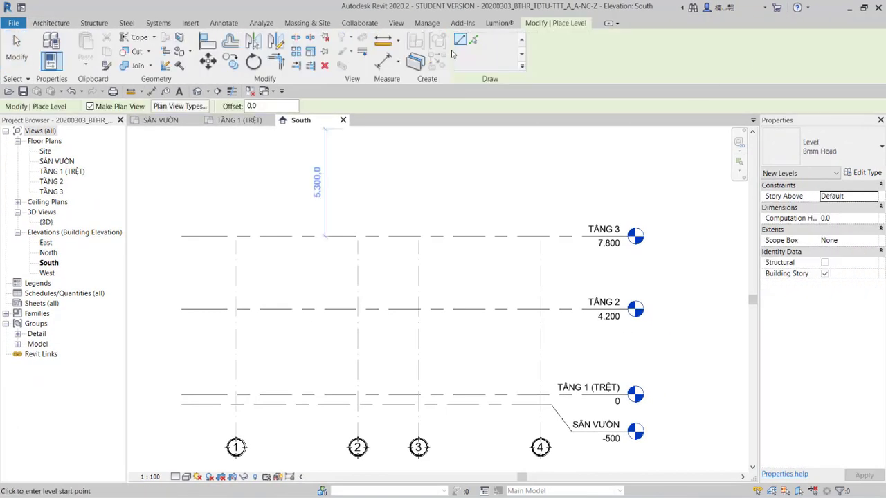
middle_click_drag(439, 125, 437, 200)
double_click(253, 106)
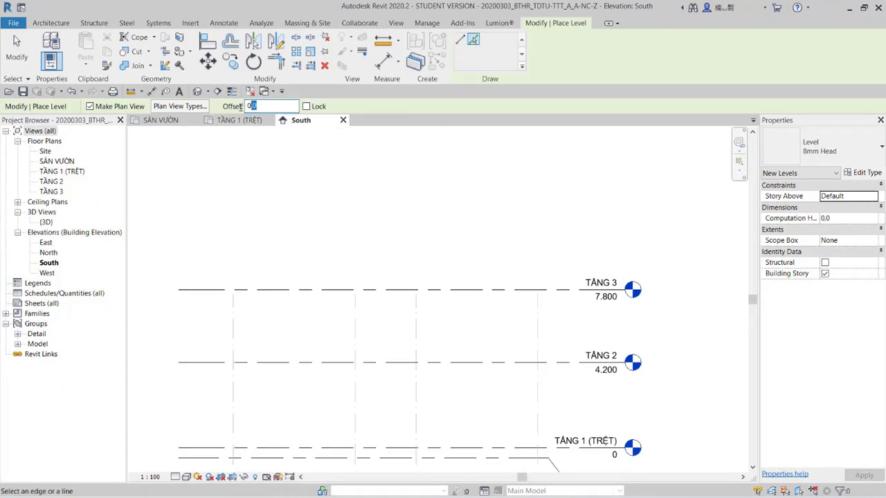
type("36")
key("Return")
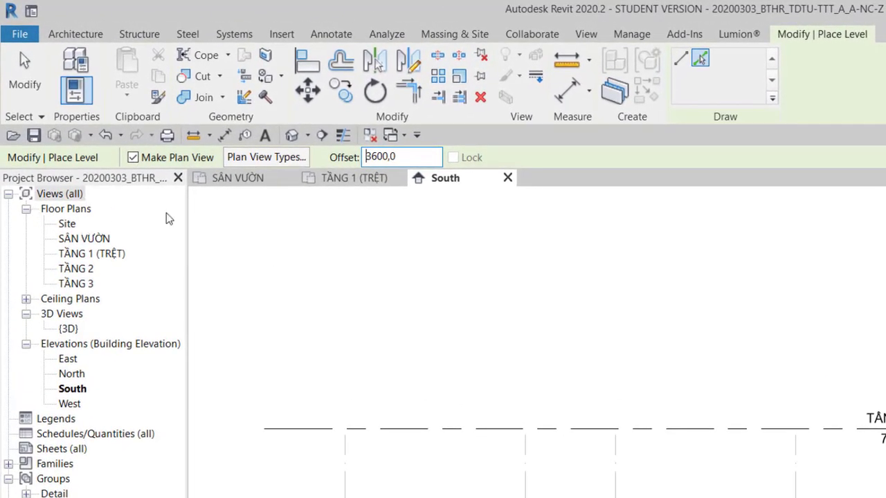
- Limit Plan View Types to Ceiling Plan and Floor Plan only
left_click(250, 159)
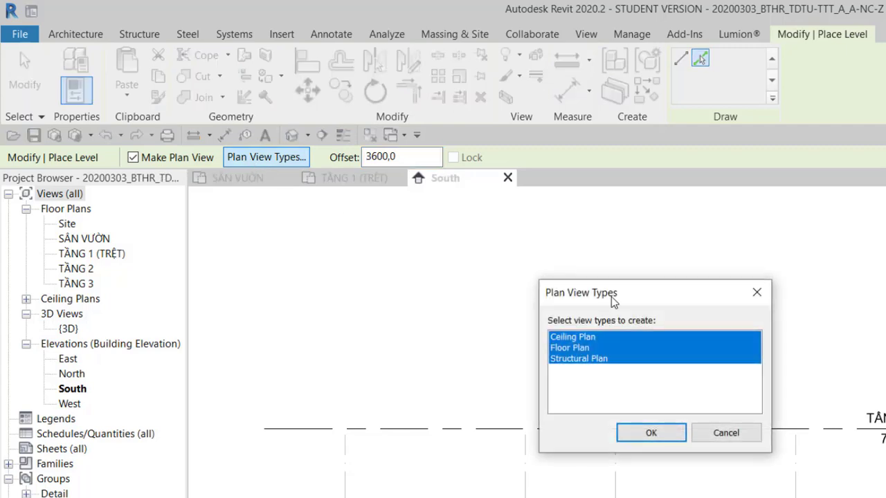
left_click_drag(612, 296, 309, 206)
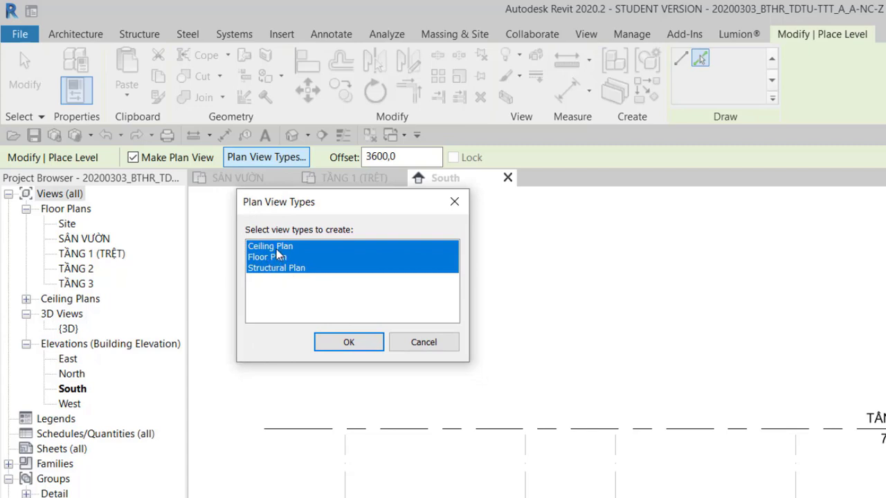
left_click(280, 248)
left_click(276, 258)
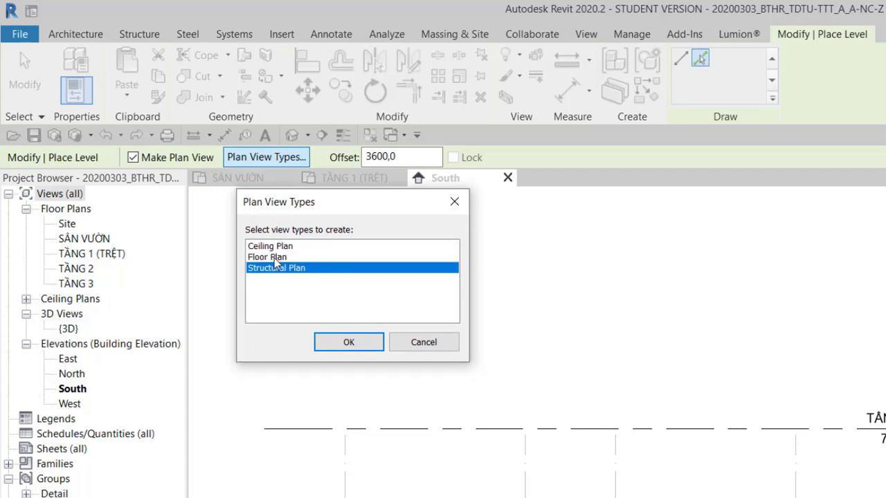
double_click(285, 267)
left_click(281, 247)
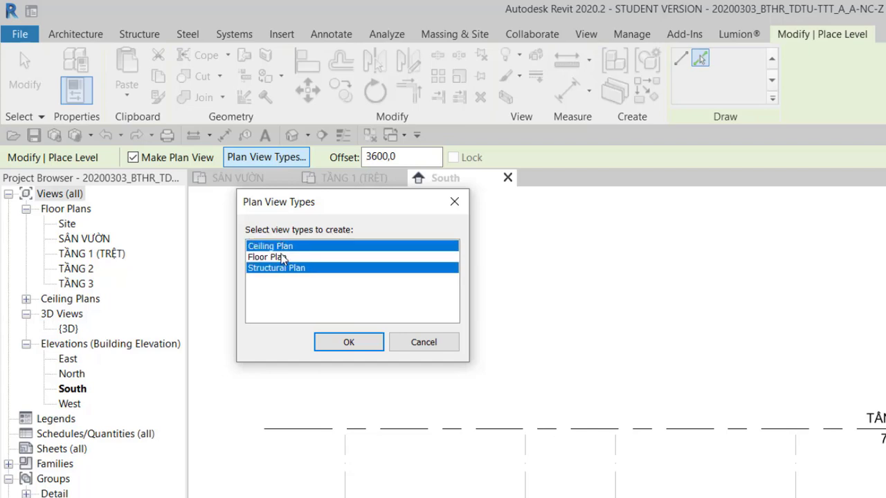
left_click(286, 258)
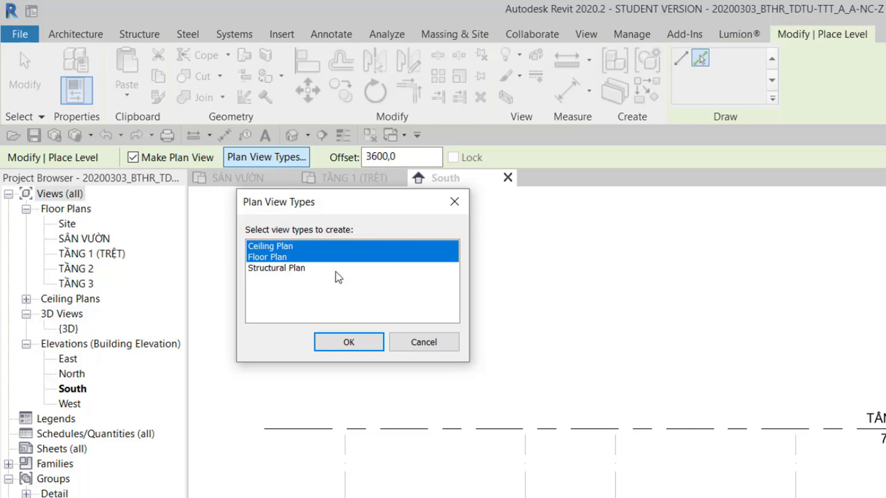
left_click(361, 342)
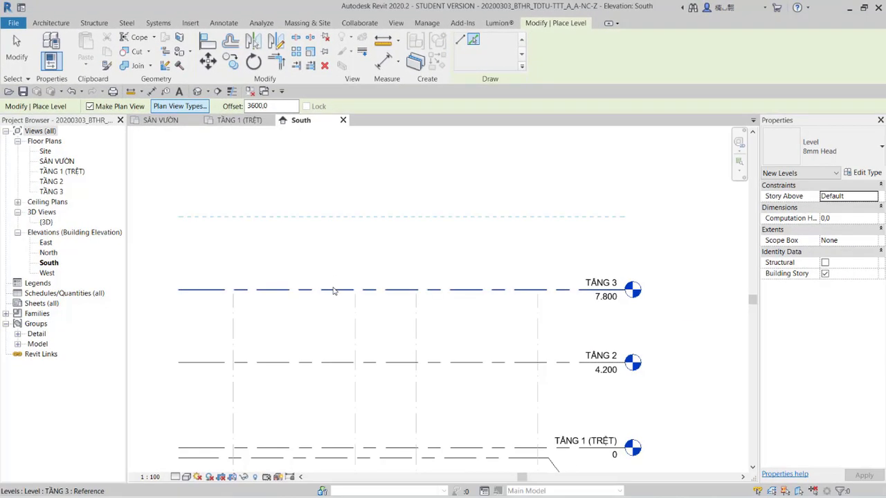
- Add a level at 11.400, 3600 above TẦNG 3, and rename it TẦNG MÁI
left_click(333, 289)
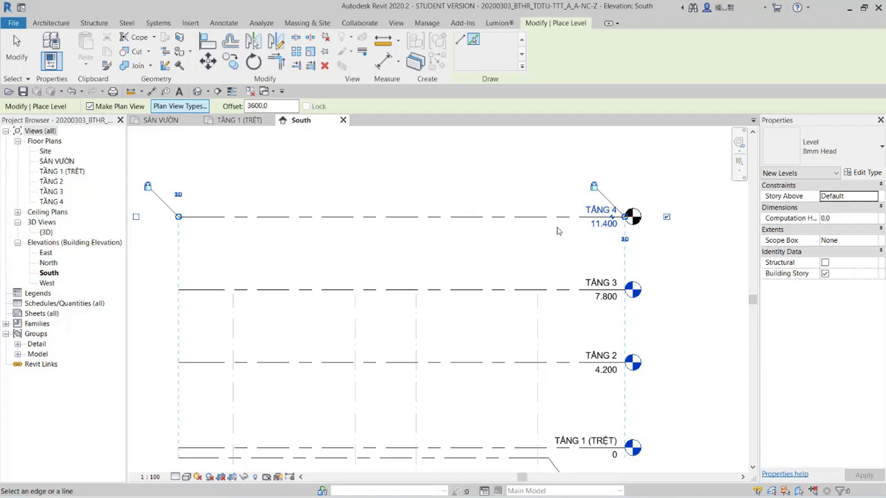
left_click(48, 133)
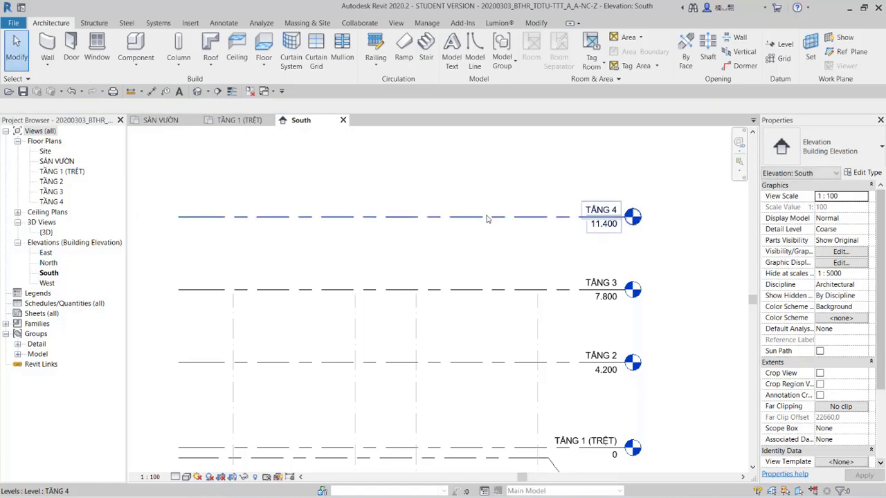
left_click(609, 217)
left_click(602, 210)
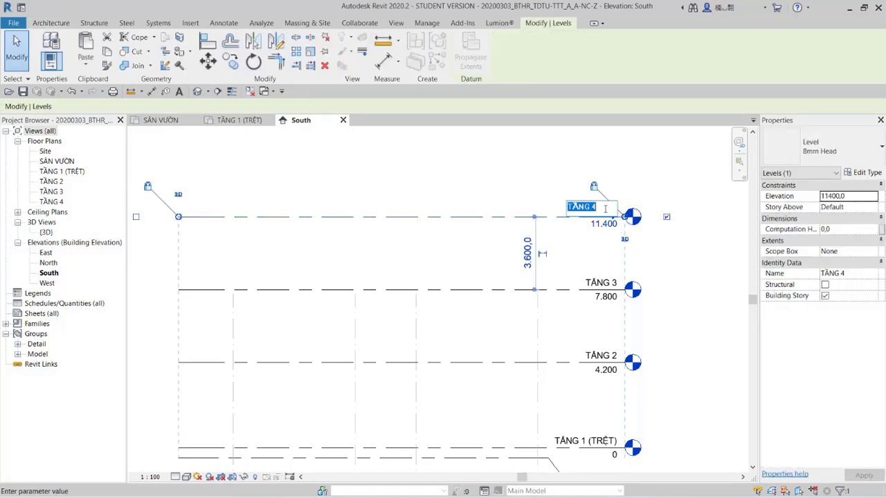
type("TẦNG MÁI")
left_click(511, 209)
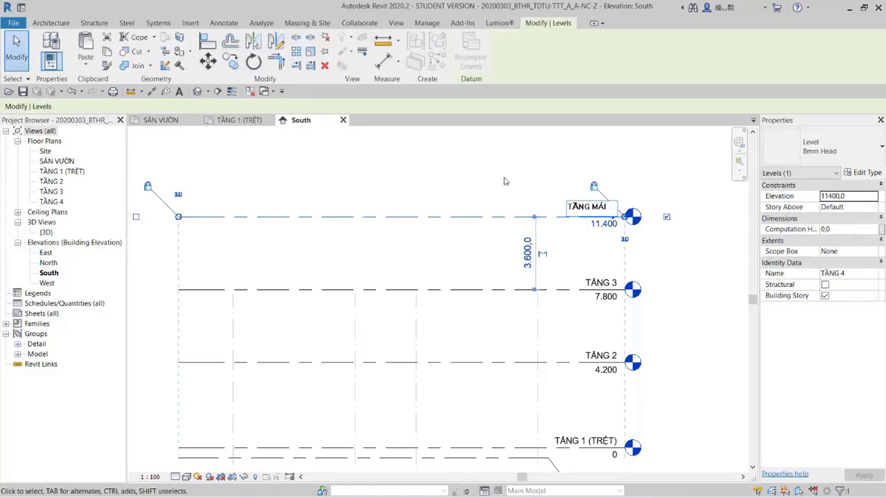
- Deselect the renamed level and select the SÂN VƯỜN level further down
left_click(706, 304)
scroll(642, 271, "down", 1)
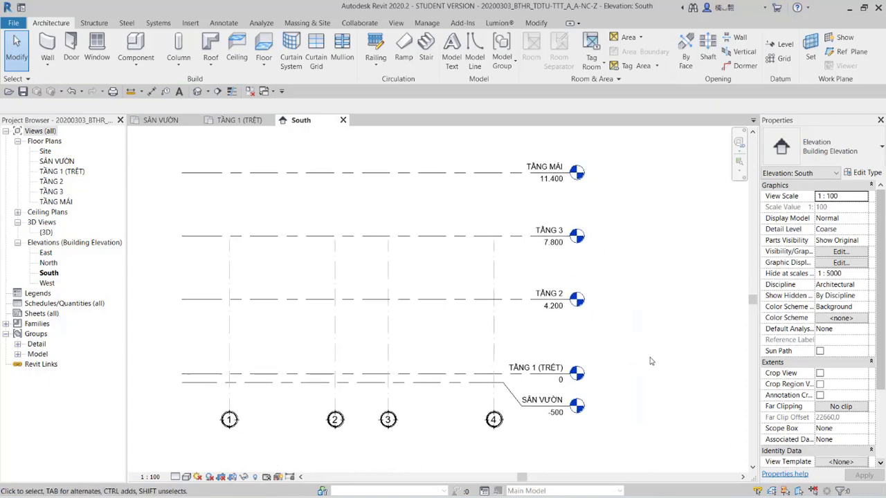
left_click(554, 412)
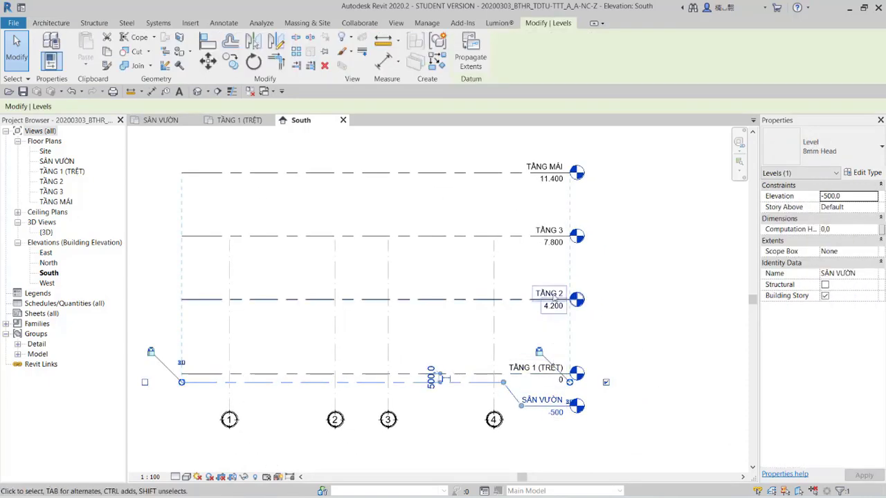
left_click(652, 364)
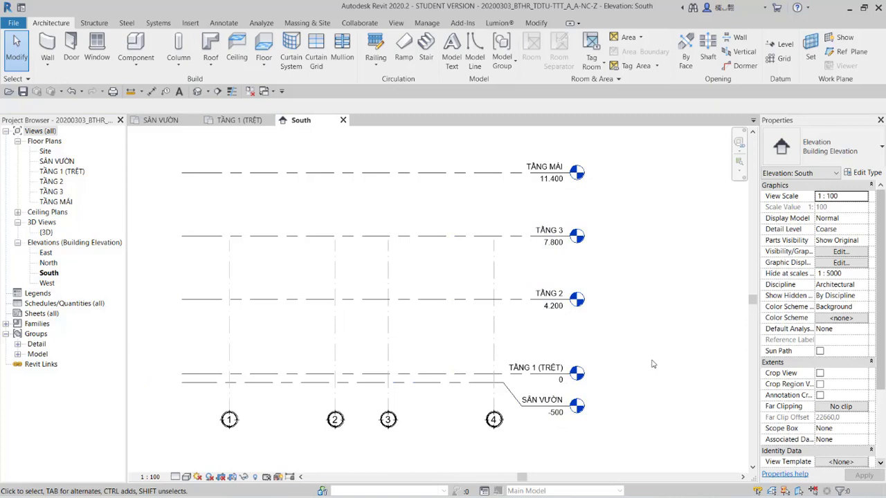
left_click(562, 374)
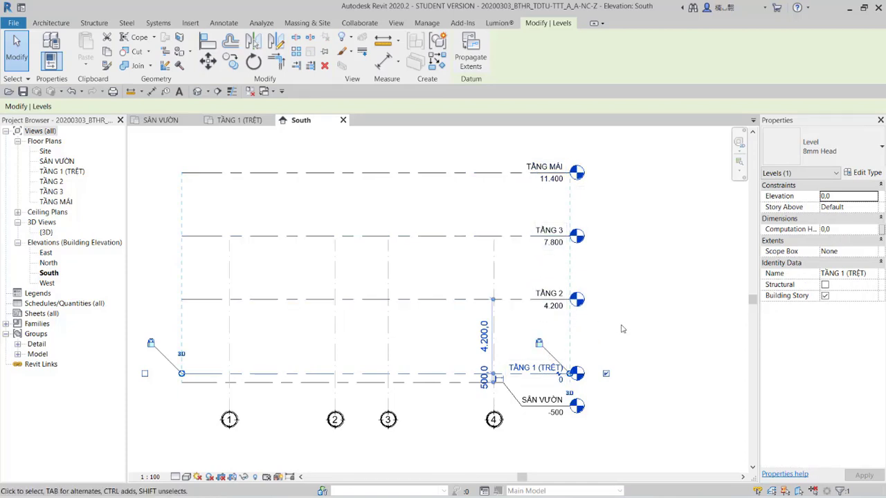
key("Escape")
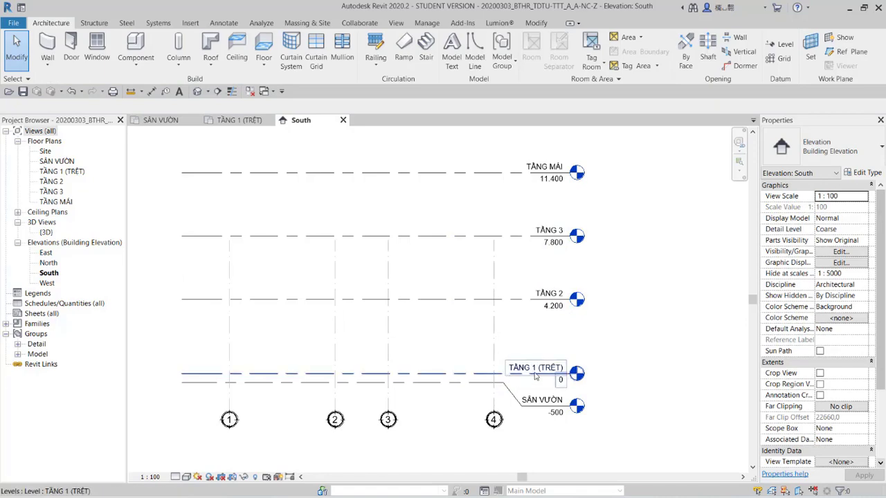
left_click(45, 150)
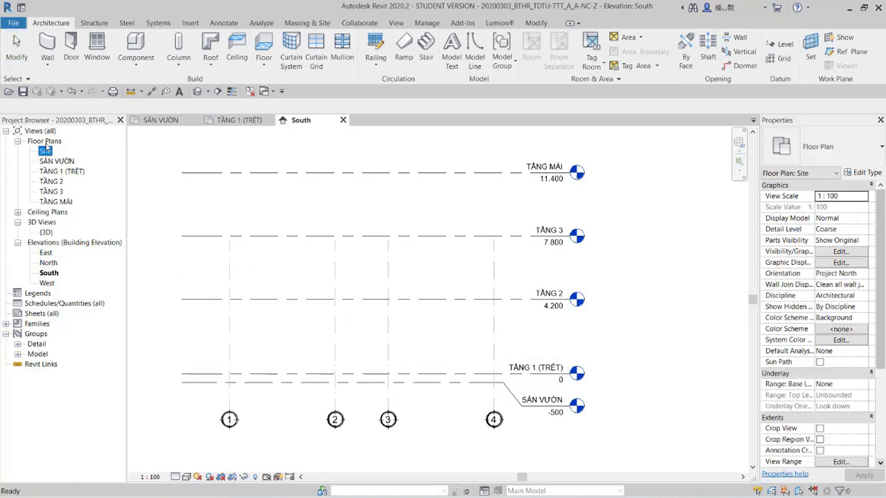
left_click(52, 202)
left_click(60, 172)
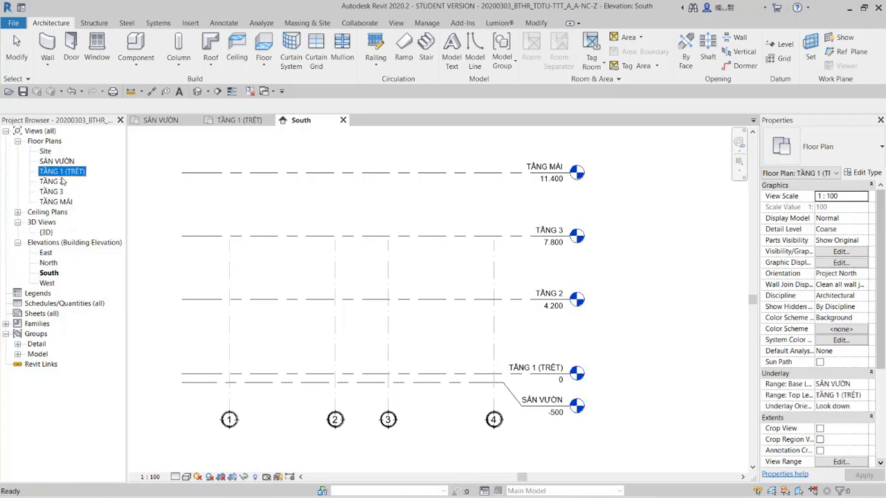
left_click(63, 181)
left_click(61, 192)
left_click(64, 202)
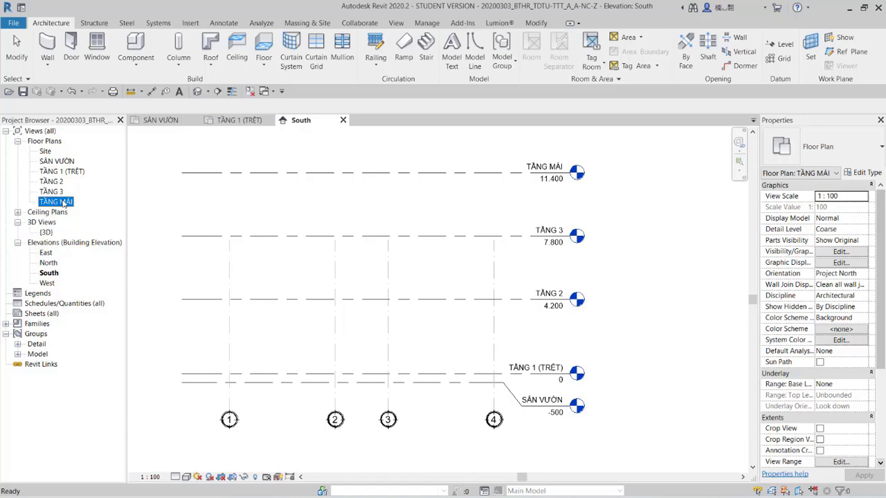
left_click(543, 376)
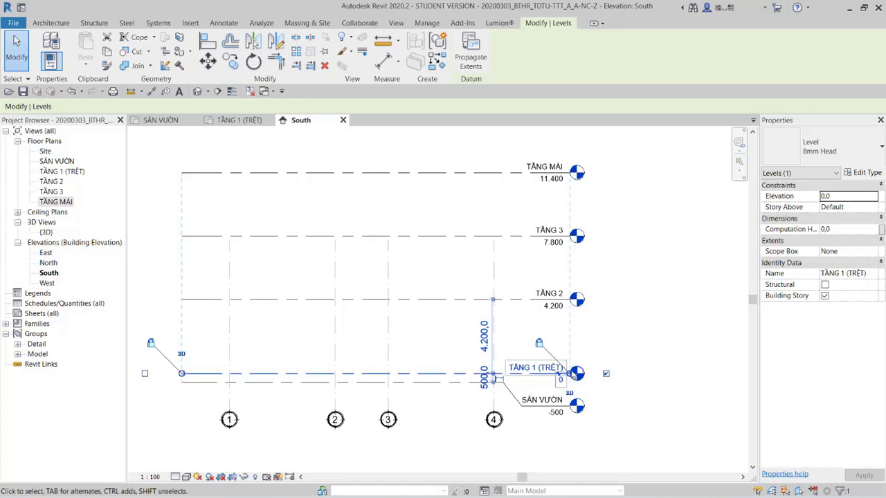
left_click(529, 304)
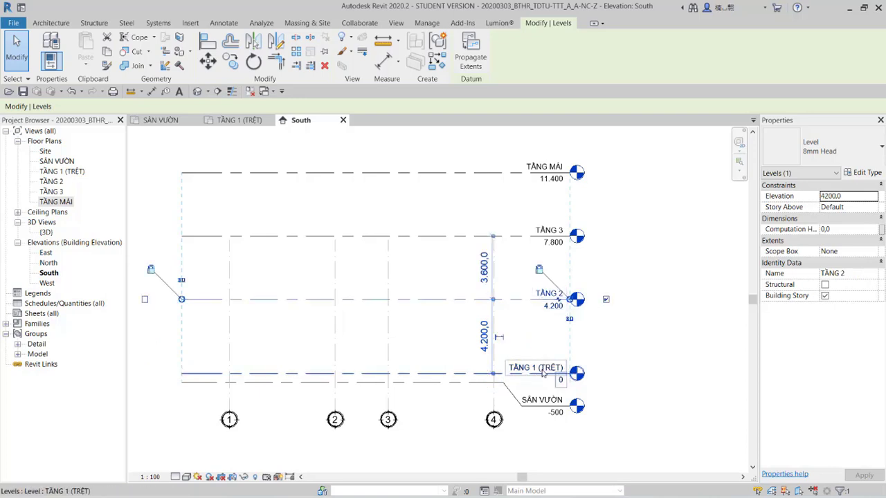
left_click(544, 369)
left_click(548, 297)
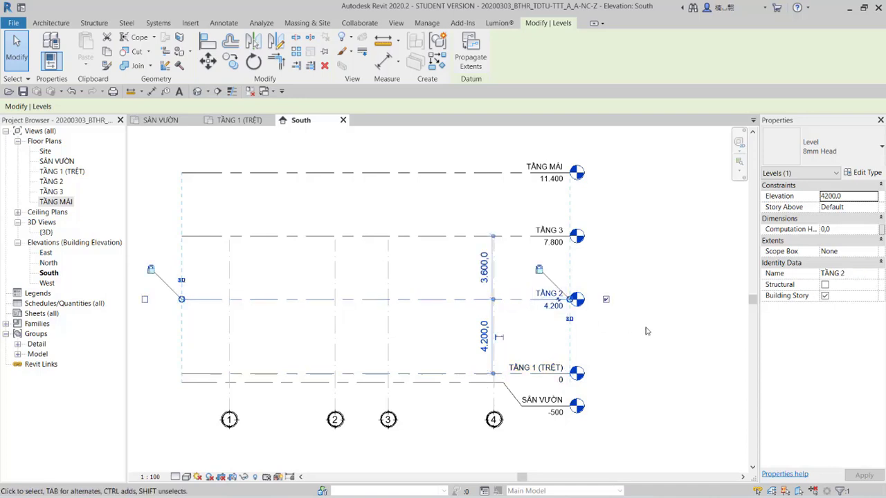
left_click(646, 344)
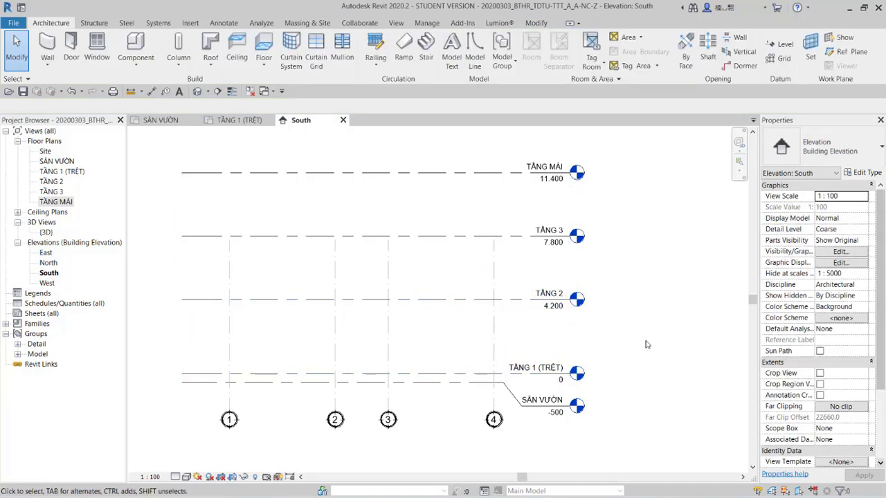
- Open the TẦNG MÁI floor plan from the Project Browser, then reopen the South elevation
left_click(59, 202)
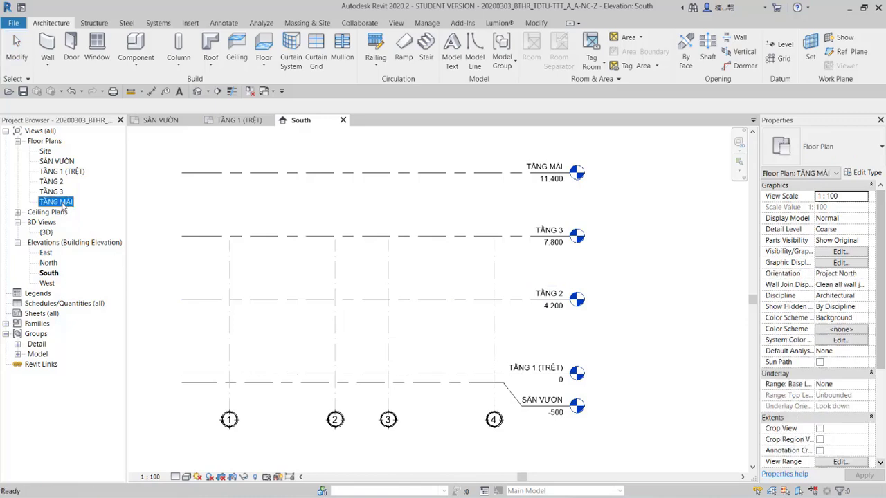
double_click(62, 202)
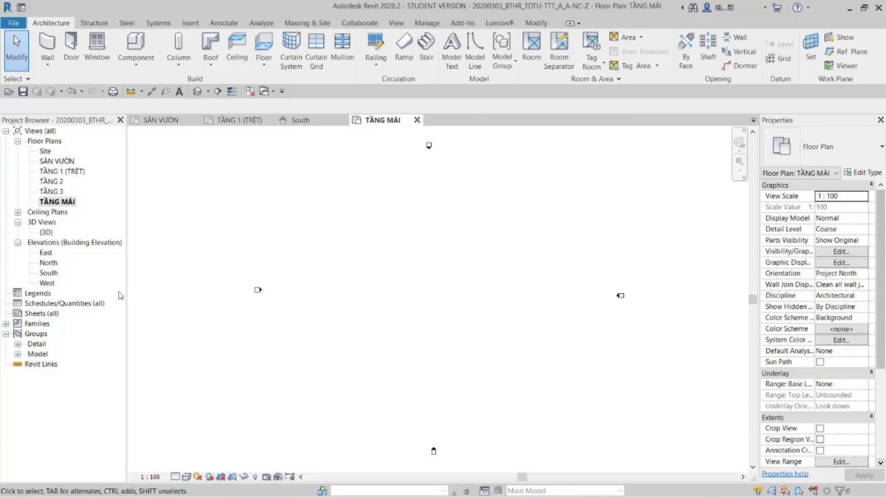
double_click(54, 276)
- Drag grid 1's top end above TẦNG MÁI, then show the TẦNG MÁI floor plan
middle_click_drag(192, 323, 230, 339)
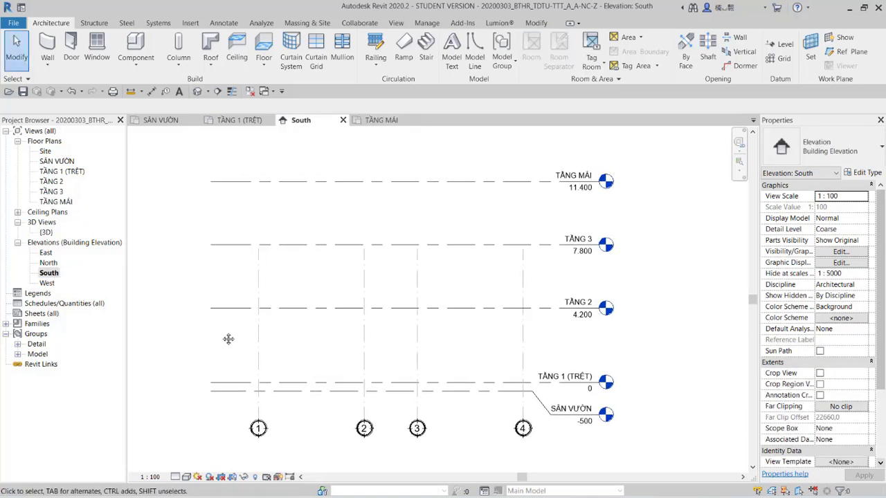
left_click(258, 344)
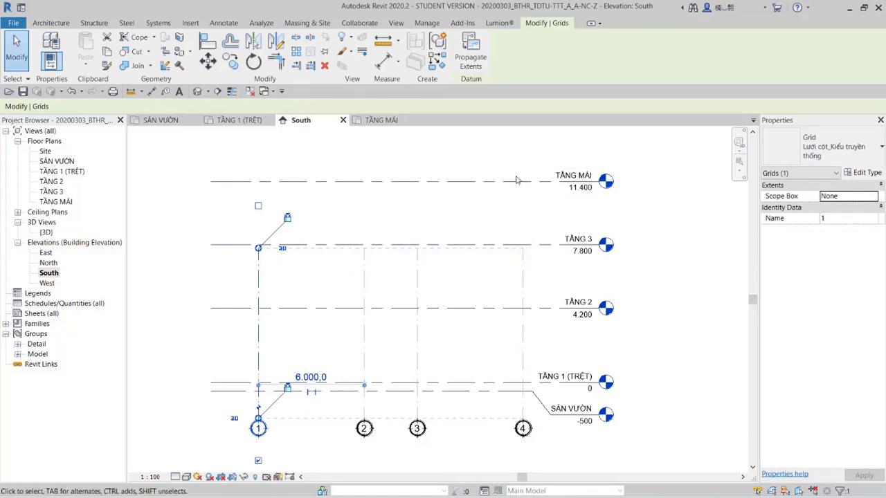
scroll(459, 261, "down", 1)
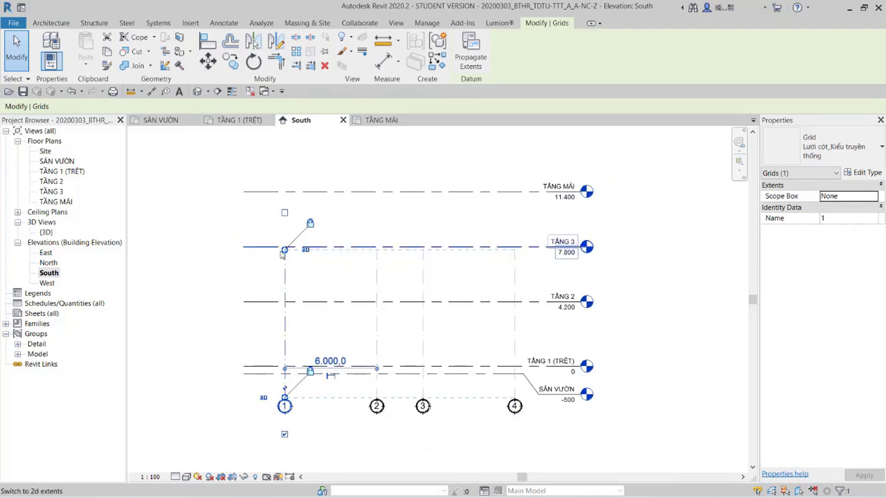
left_click_drag(285, 250, 284, 164)
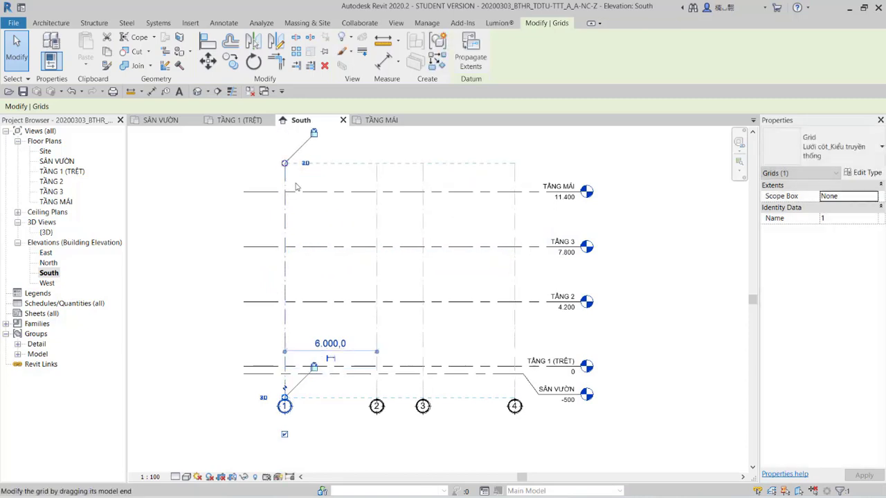
left_click(317, 215)
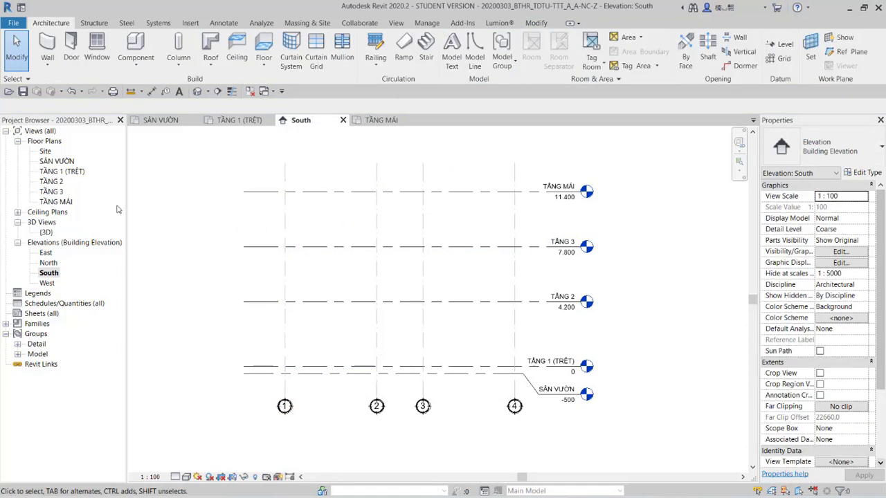
left_click(385, 121)
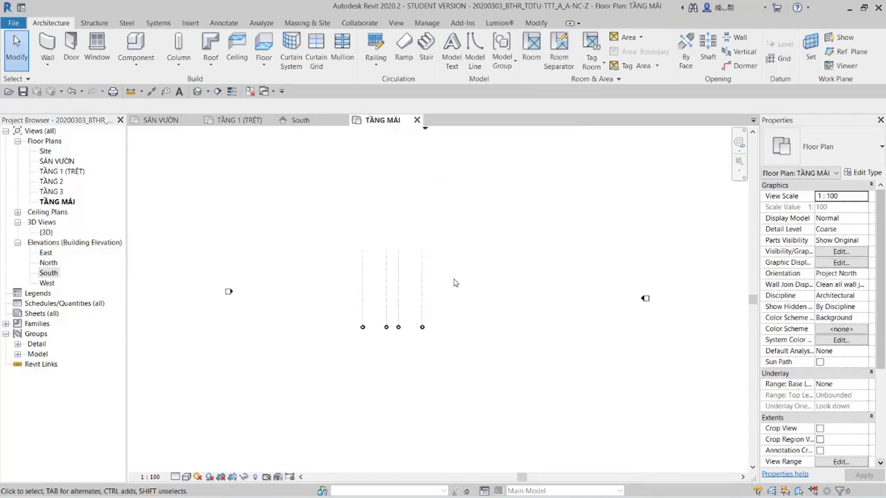
- Select grids 2 to 4 in the TẦNG MÁI plan, then clear the selection
scroll(443, 291, "up", 3)
left_click_drag(549, 296, 368, 266)
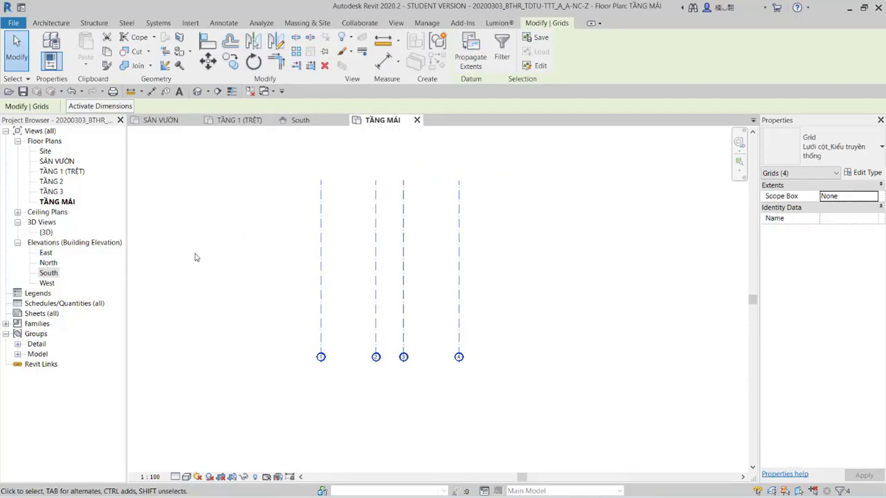
left_click(197, 255)
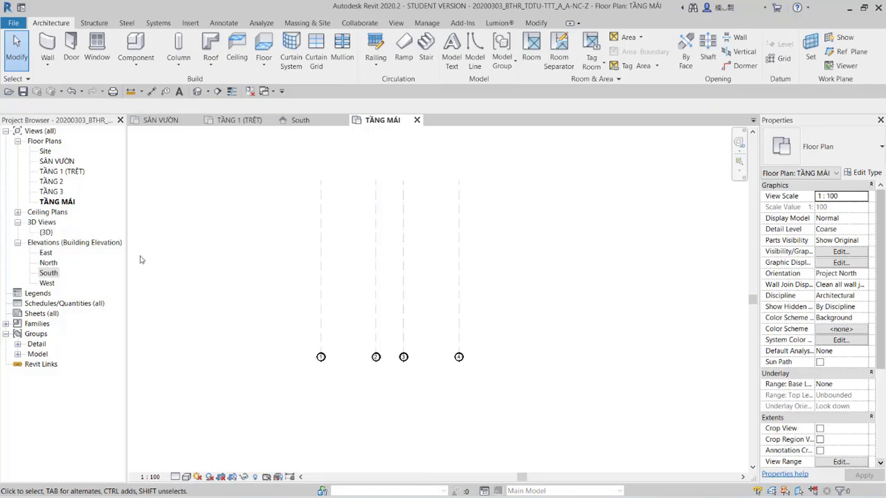
- In the East elevation, extend grid C above TẦNG MÁI and pull its bubble lower
double_click(45, 253)
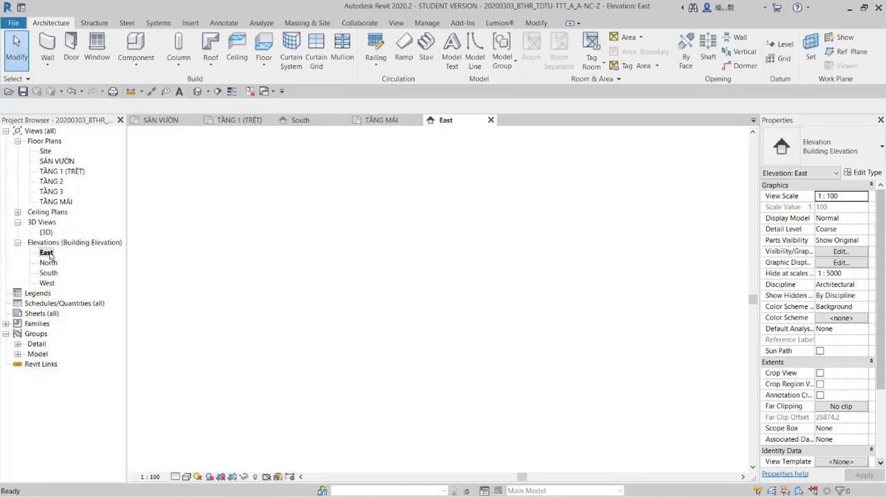
scroll(241, 311, "down", 2)
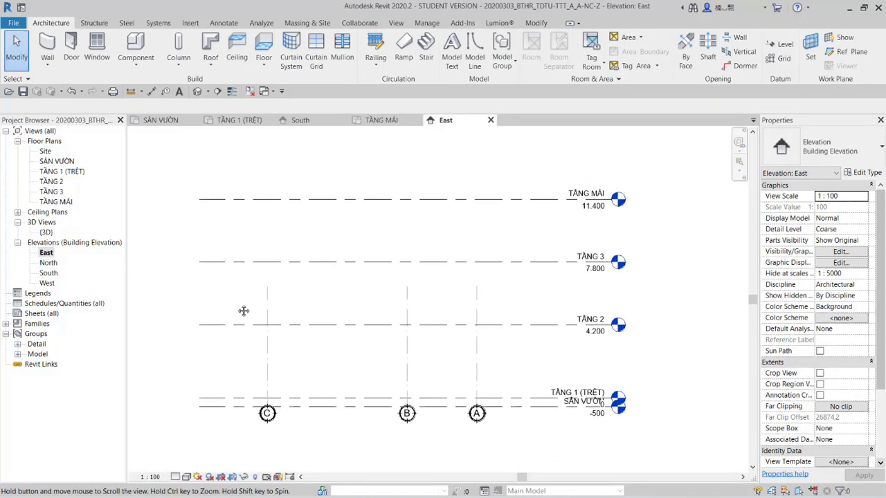
left_click(275, 302)
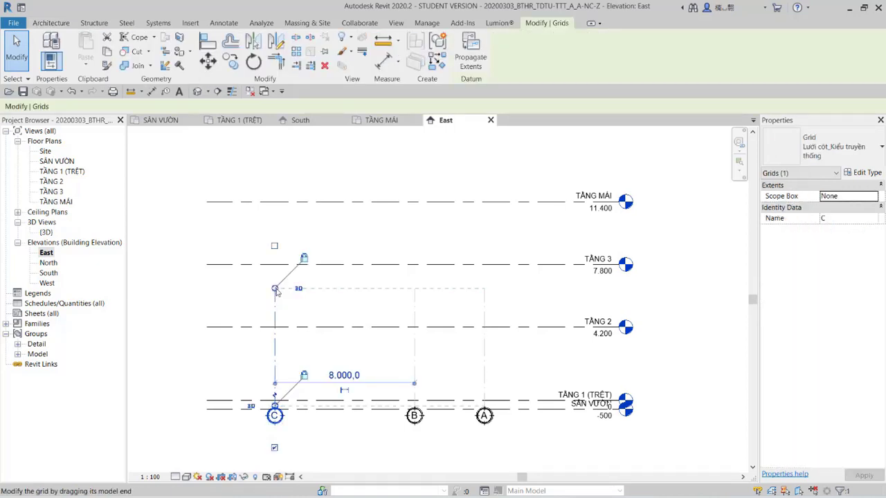
left_click_drag(275, 289, 274, 179)
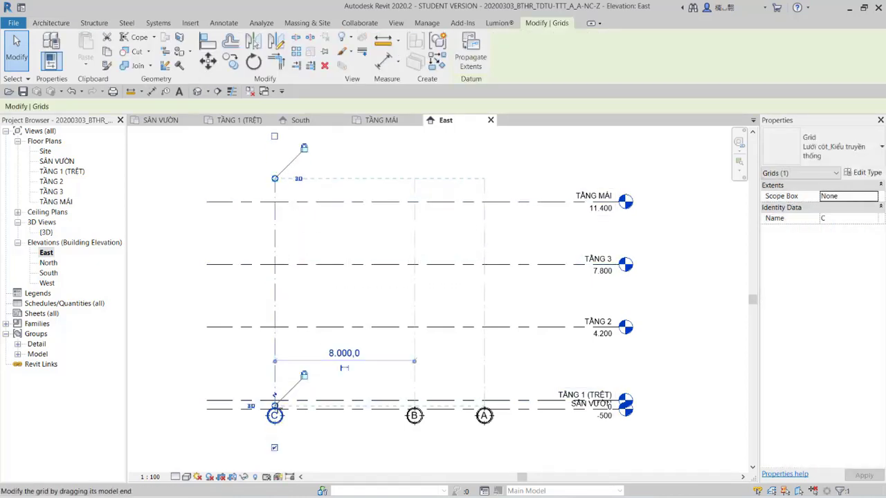
left_click_drag(274, 406, 274, 438)
left_click(393, 157)
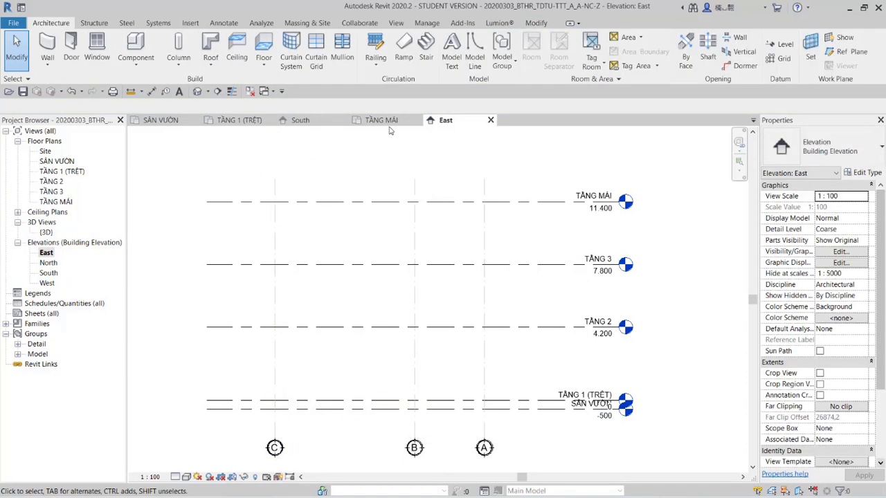
left_click(383, 120)
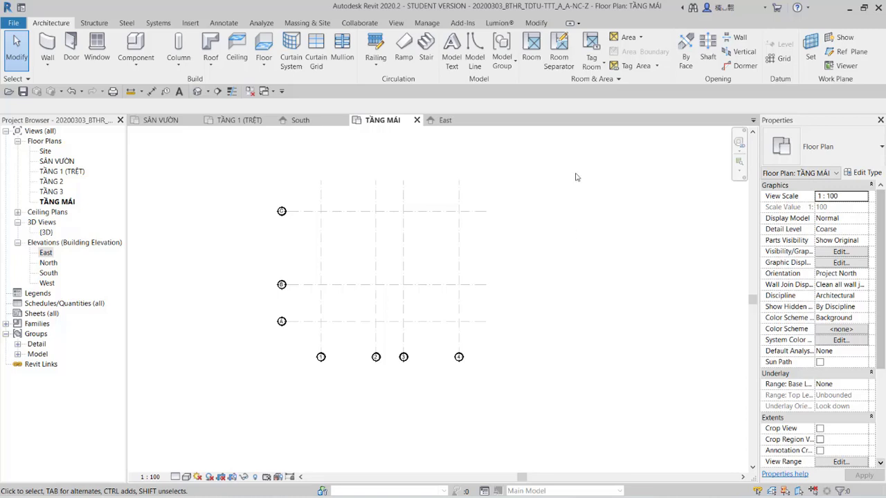
- Switch to the South elevation and frame the levels in view
left_click(300, 120)
scroll(603, 287, "up", 2)
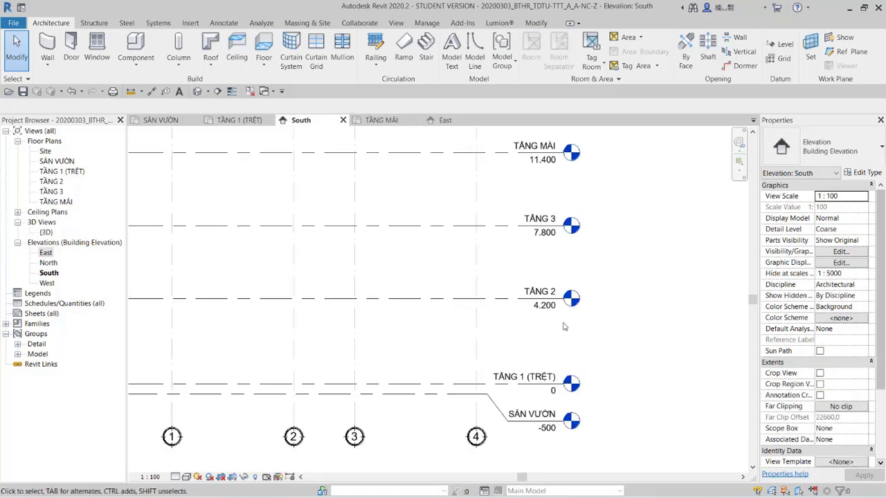
scroll(608, 323, "down", 1)
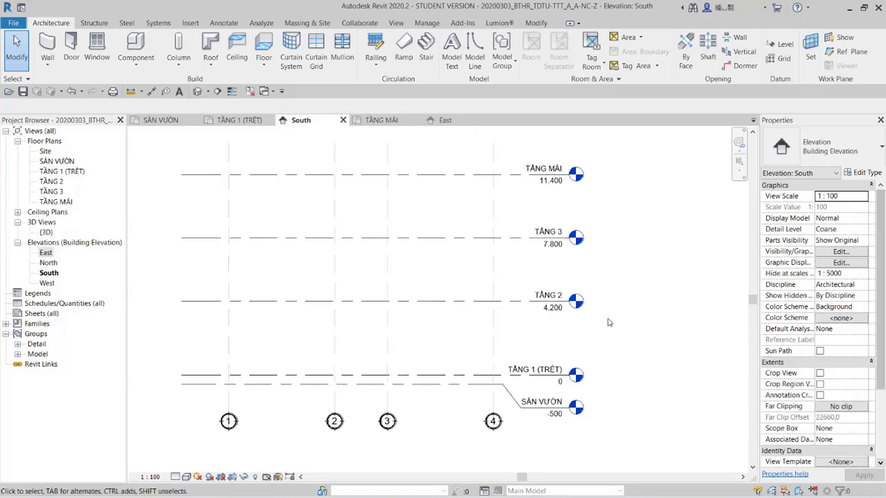
middle_click_drag(608, 323, 607, 335)
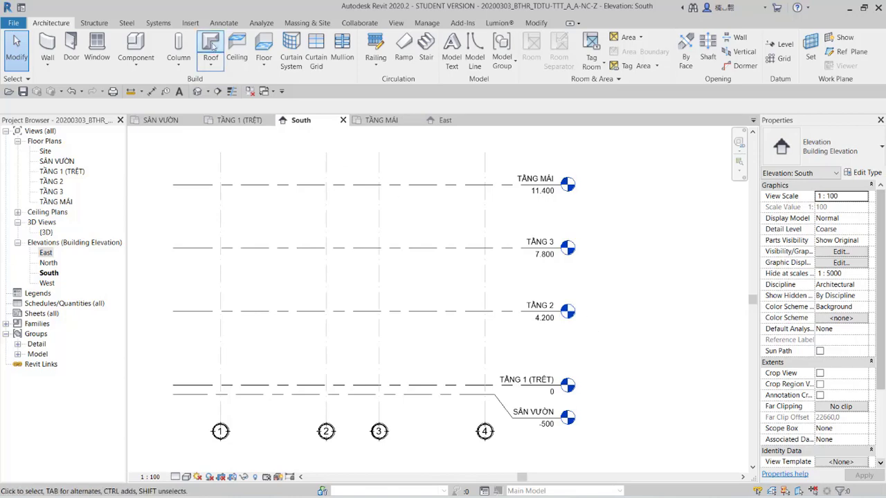
- Load the V_Level Head_Cote ±0.000, Âm and dương families from Annotation > Level
left_click(190, 23)
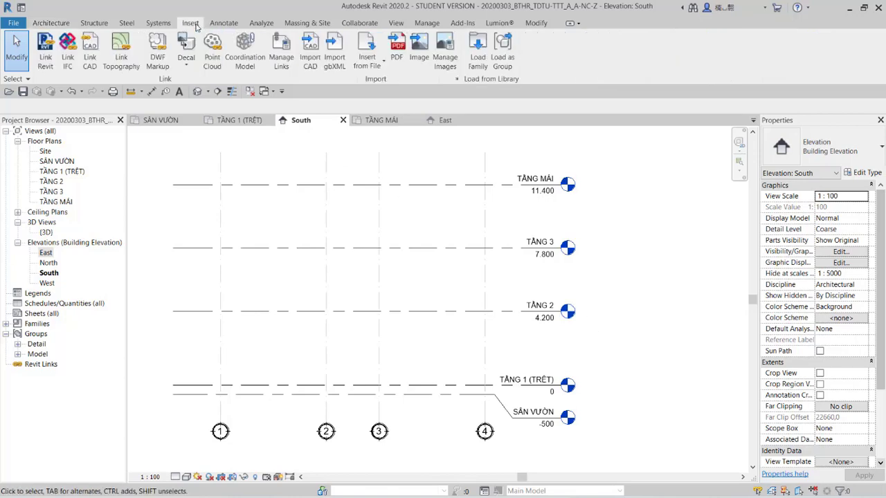
left_click(477, 52)
left_click(345, 32)
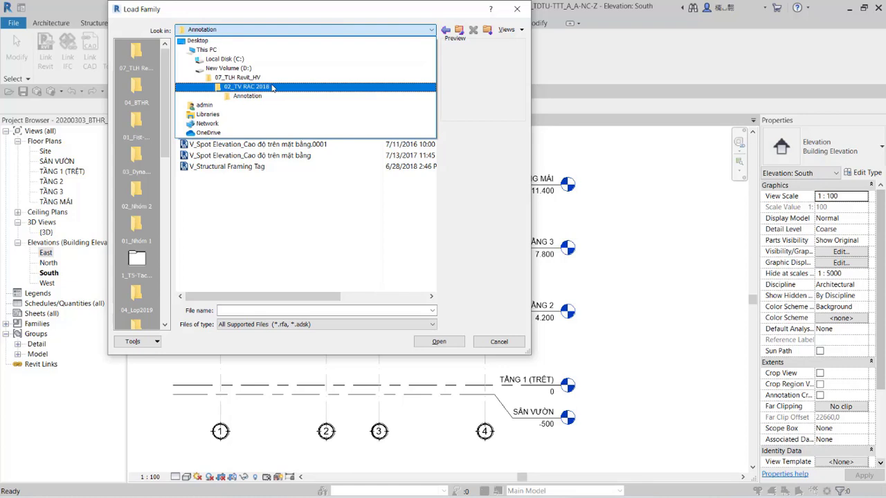
left_click(270, 97)
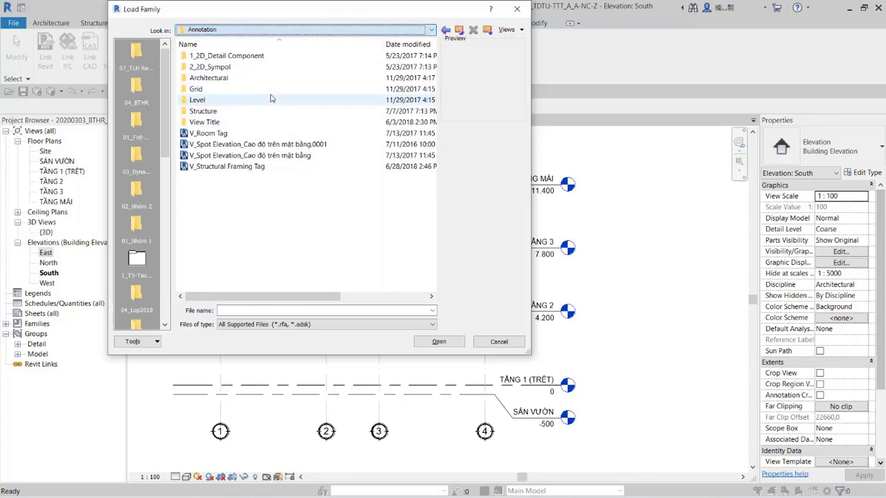
left_click(210, 101)
double_click(211, 102)
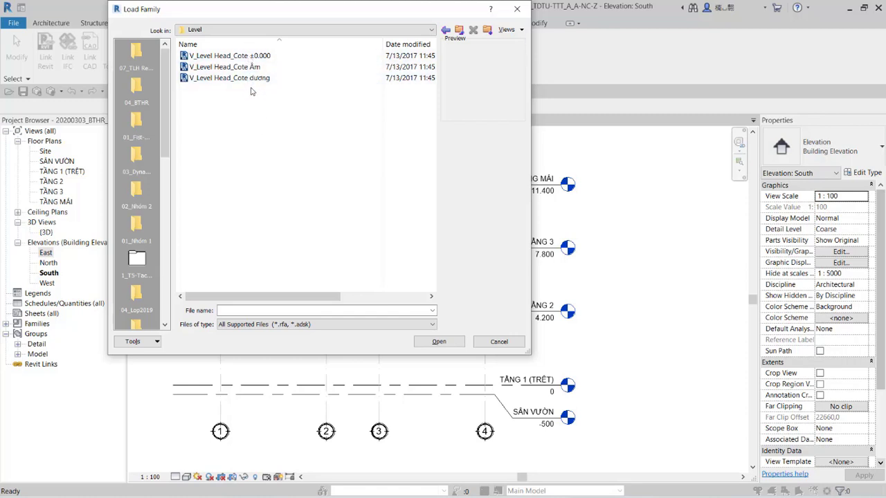
left_click_drag(258, 101, 214, 50)
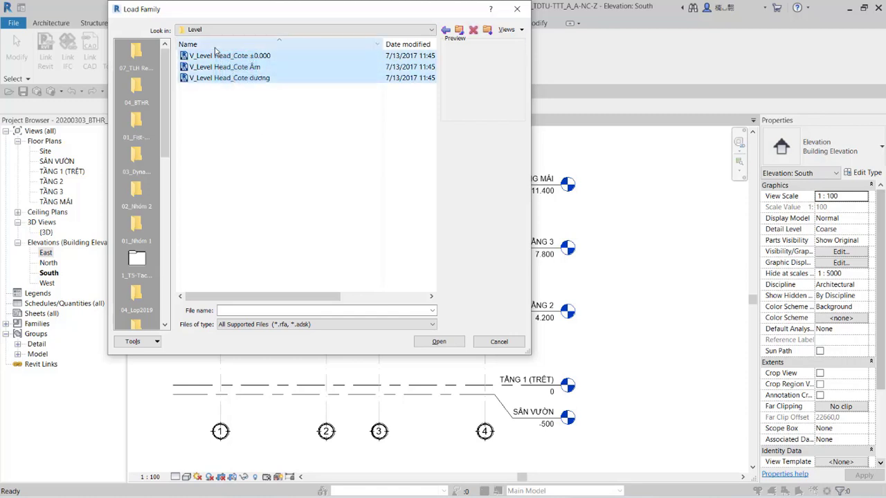
left_click(436, 343)
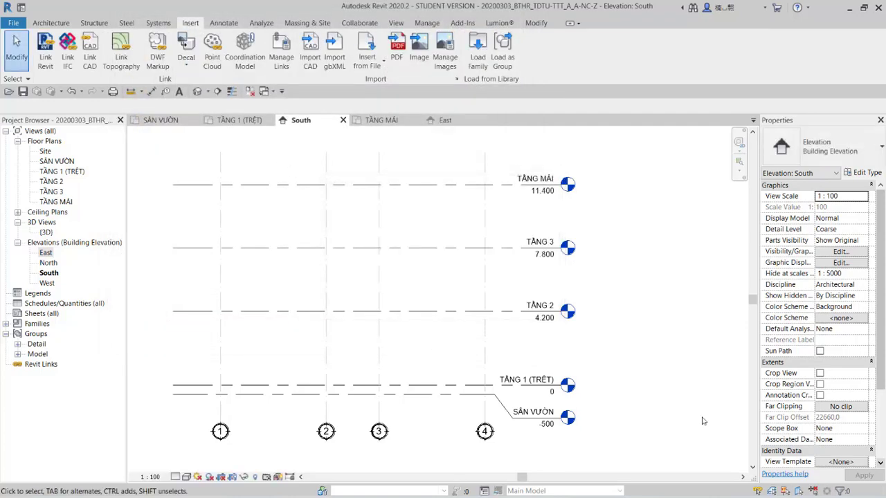
- Duplicate TẦNG 2's 8mm Head level type as a new type named V_Level-Dương
left_click(543, 313)
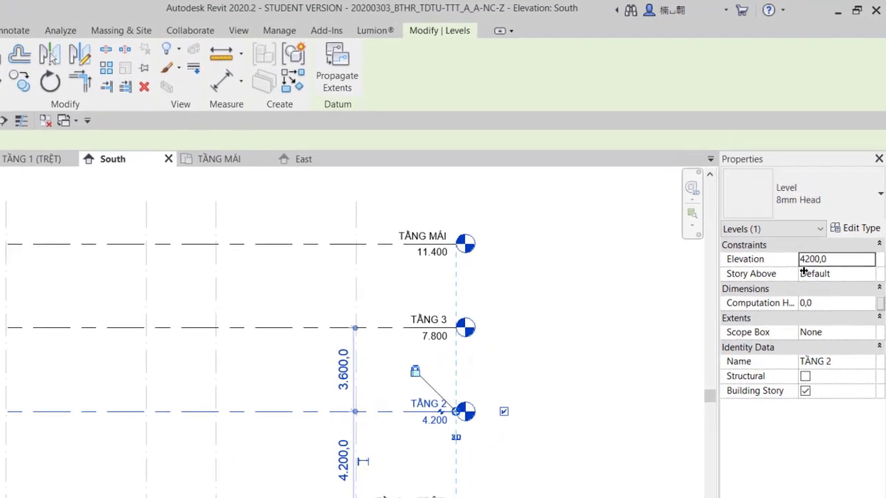
left_click(855, 232)
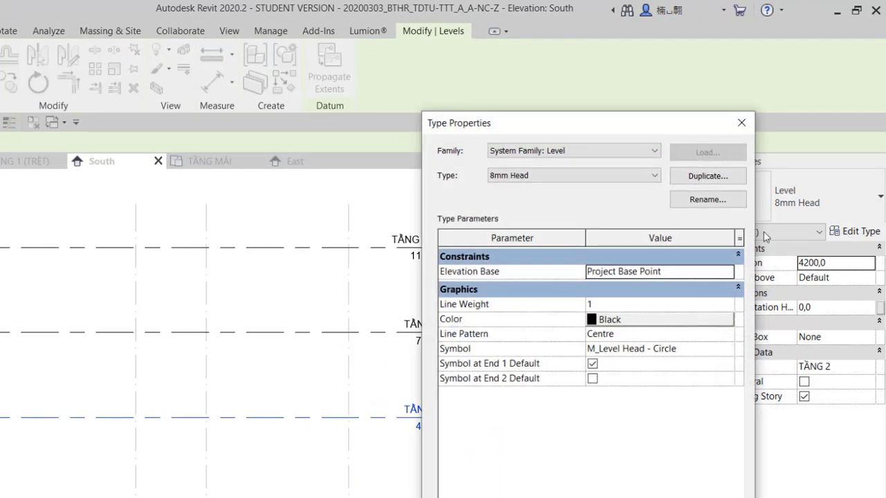
left_click(712, 178)
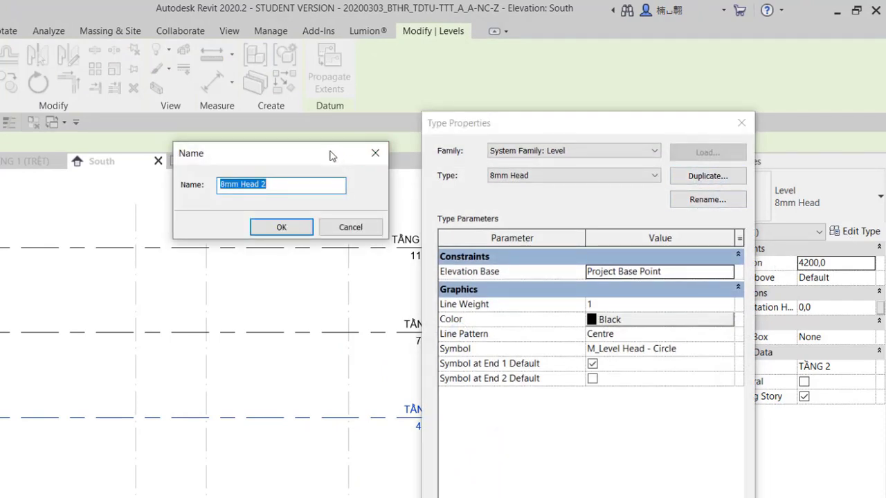
type("V")
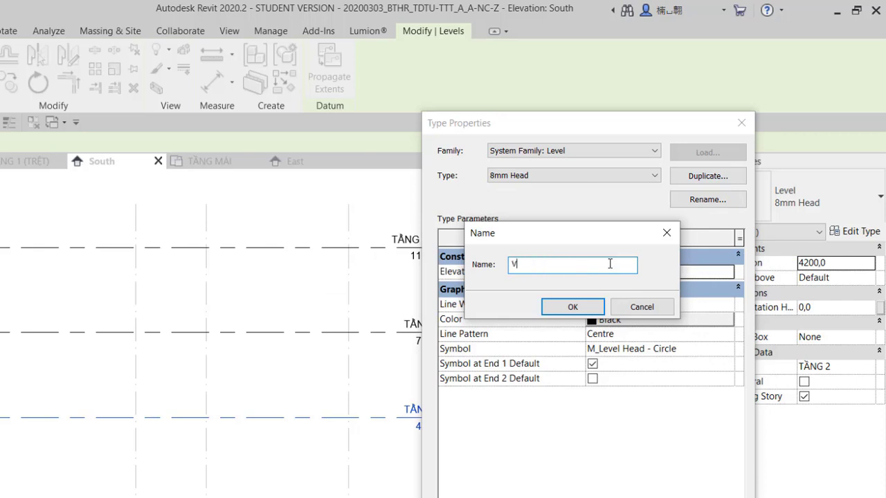
type("_Level-Dương")
left_click(592, 307)
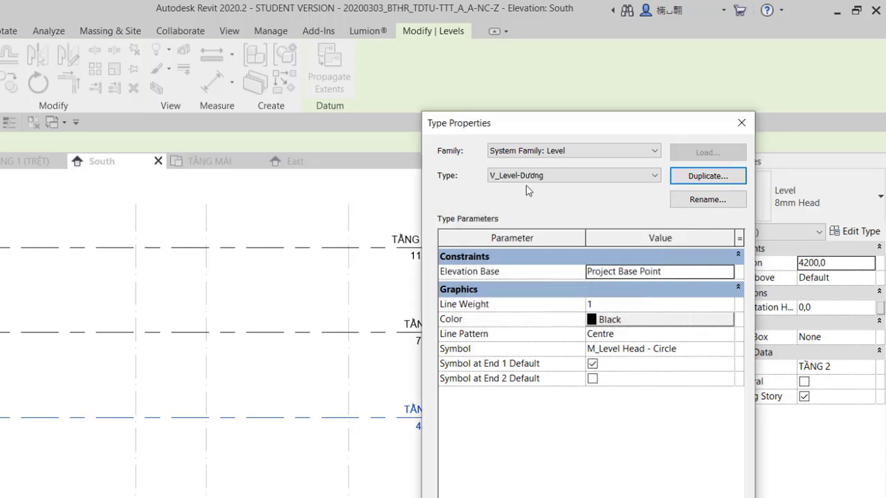
left_click_drag(589, 129, 679, 128)
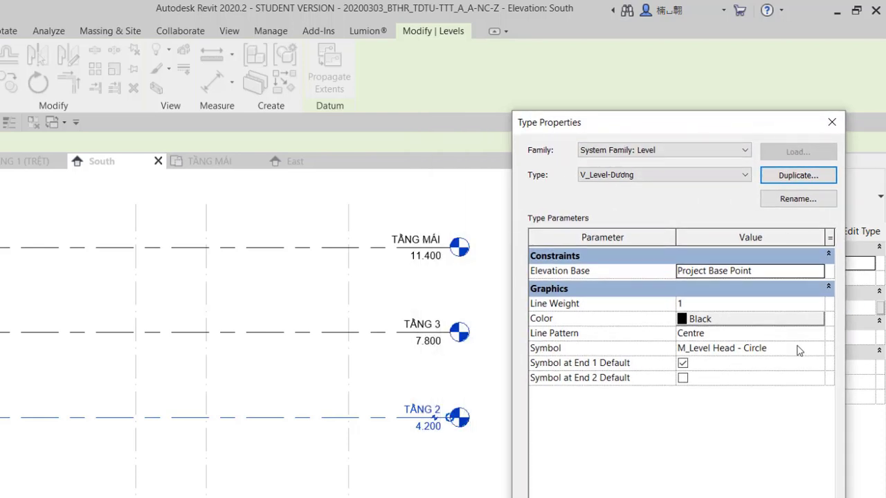
- Keep Project Base Point as elevation base and set the line colour to light grey 192-192-192
left_click(767, 271)
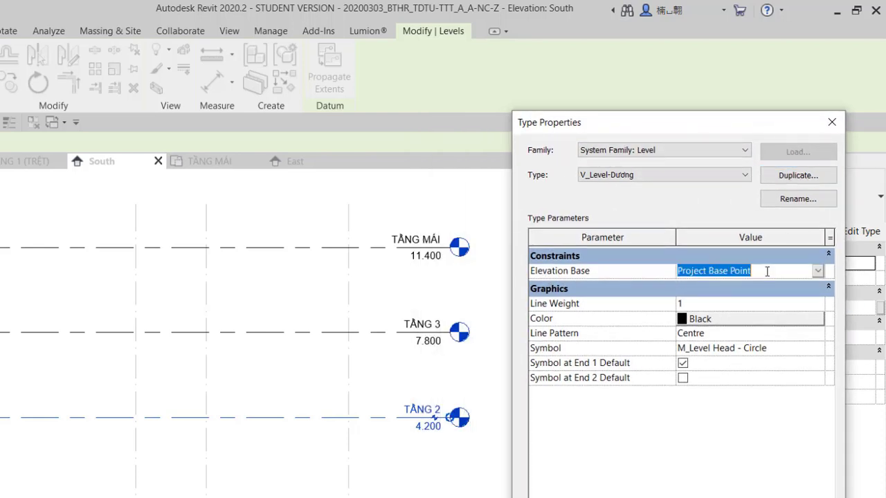
left_click(818, 270)
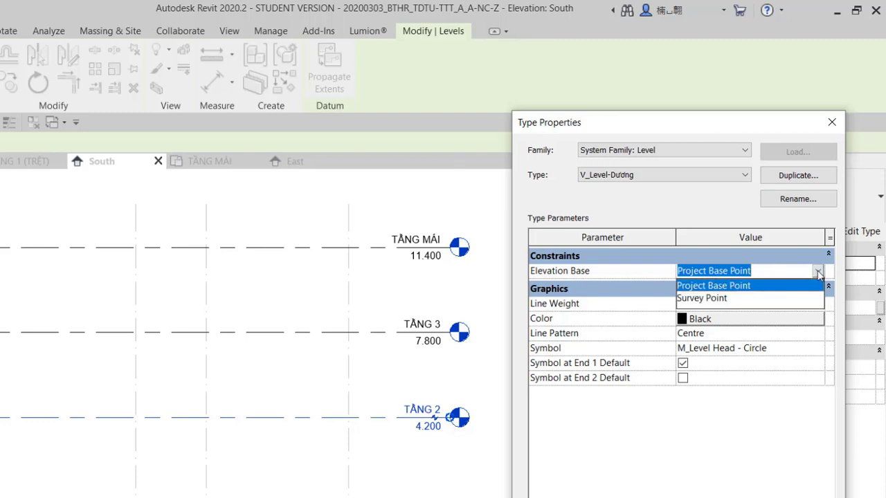
left_click(720, 292)
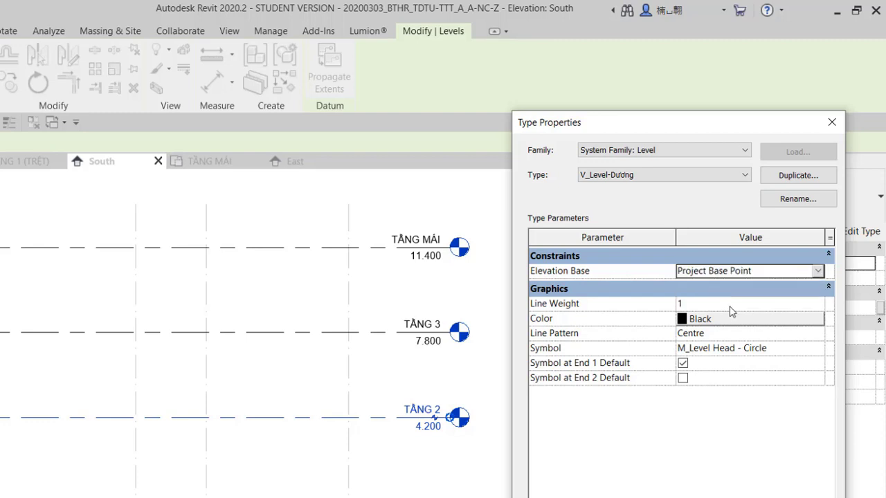
left_click(730, 306)
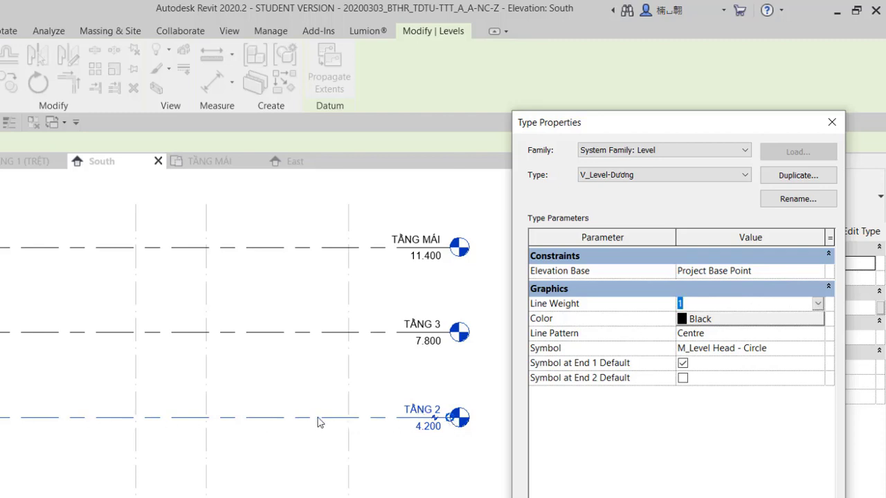
left_click(732, 319)
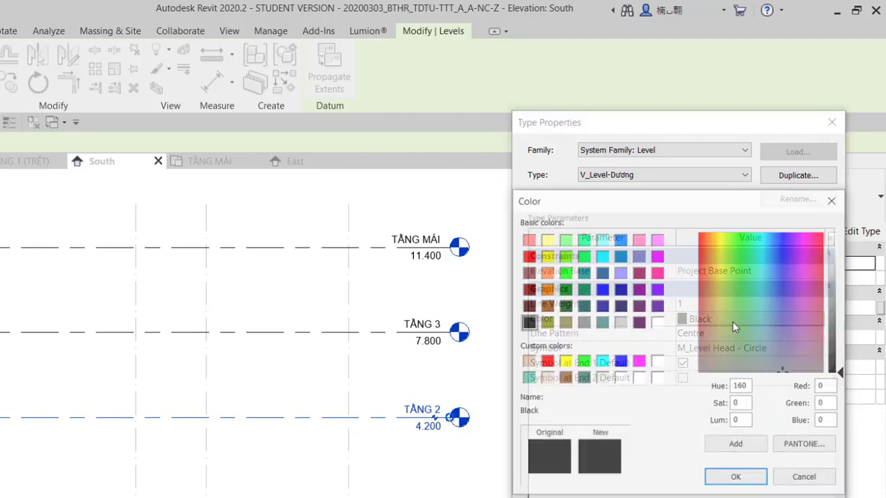
left_click(620, 323)
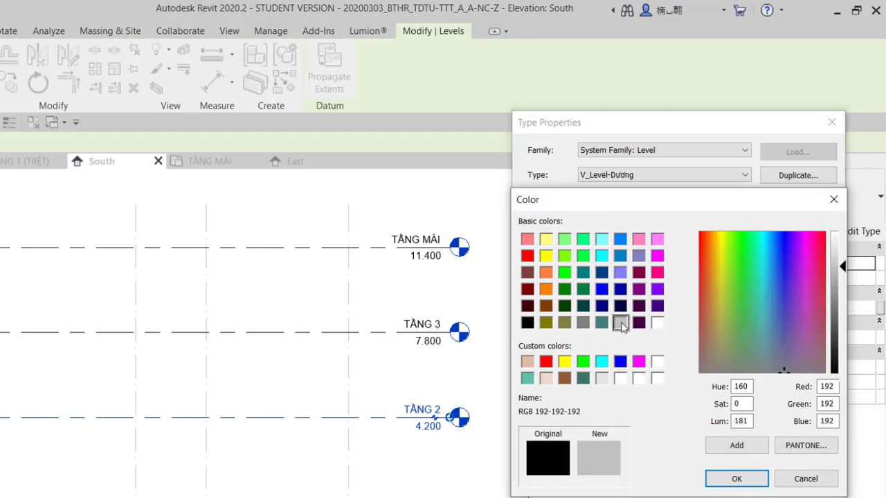
left_click(736, 478)
left_click(737, 334)
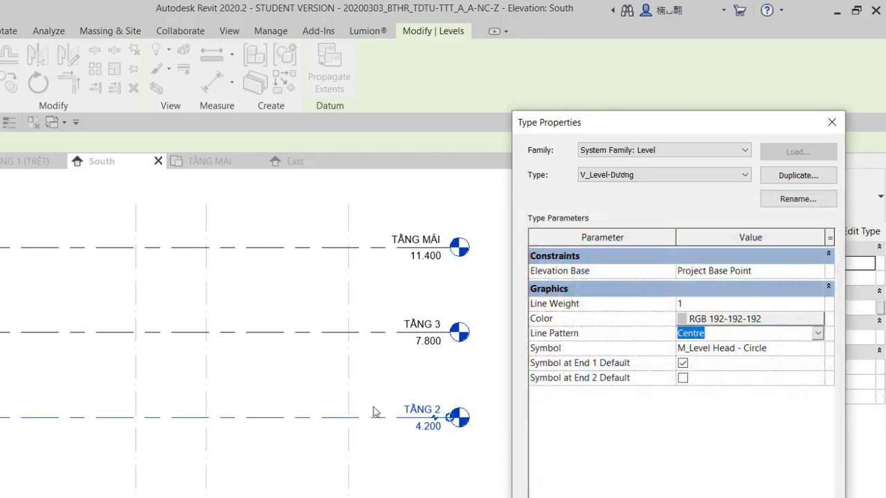
- Set the line pattern to Đường trục and symbol to V_Level Head_Cote dương, then apply
left_click(817, 334)
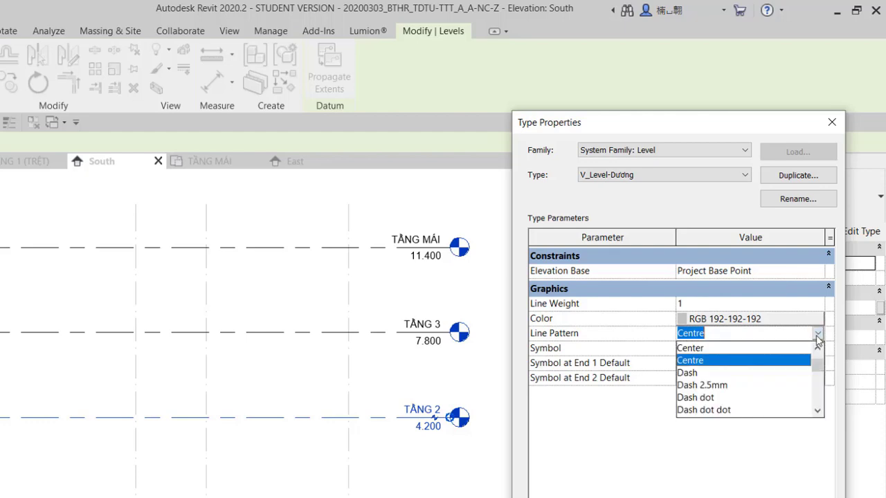
scroll(771, 379, "down", 2)
scroll(772, 377, "down", 3)
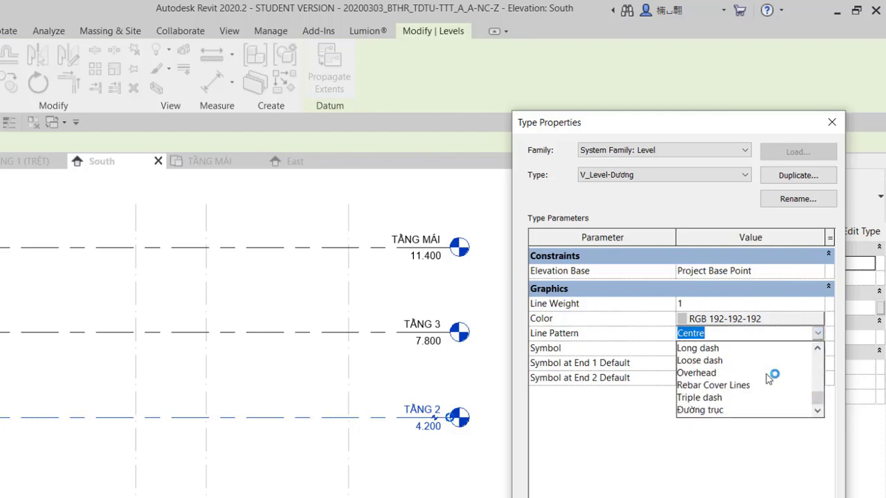
left_click(723, 413)
left_click(795, 351)
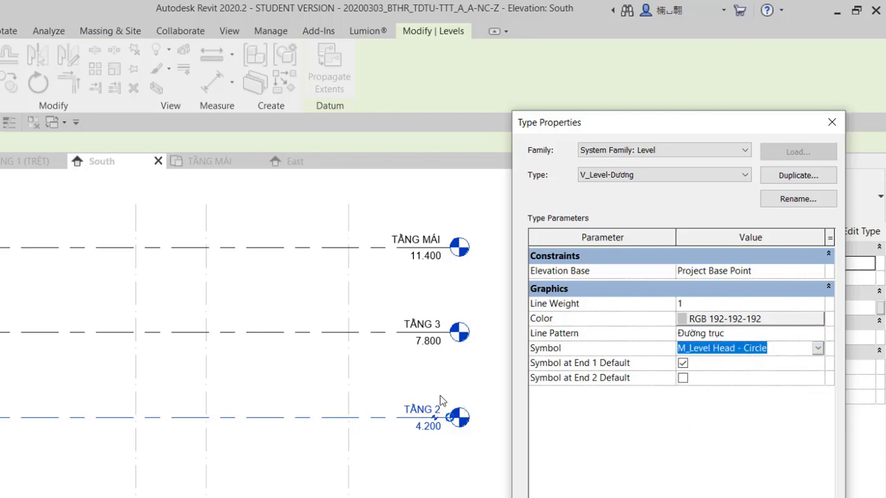
left_click(818, 350)
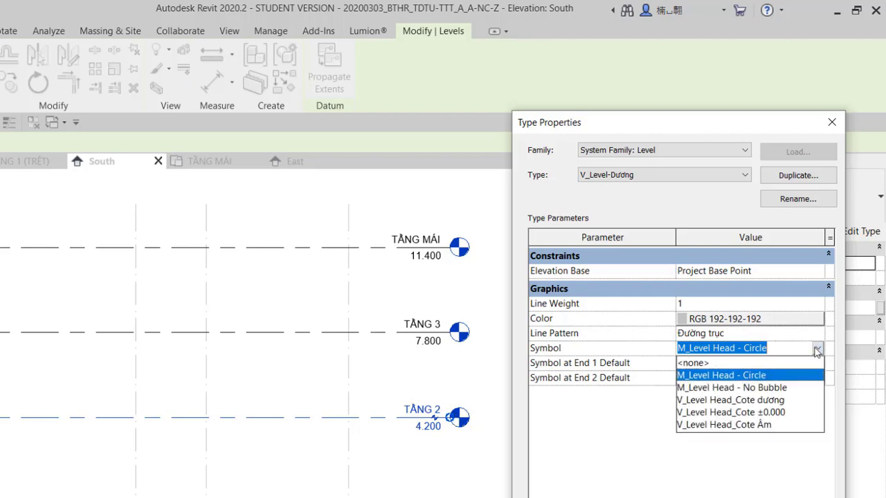
left_click(734, 401)
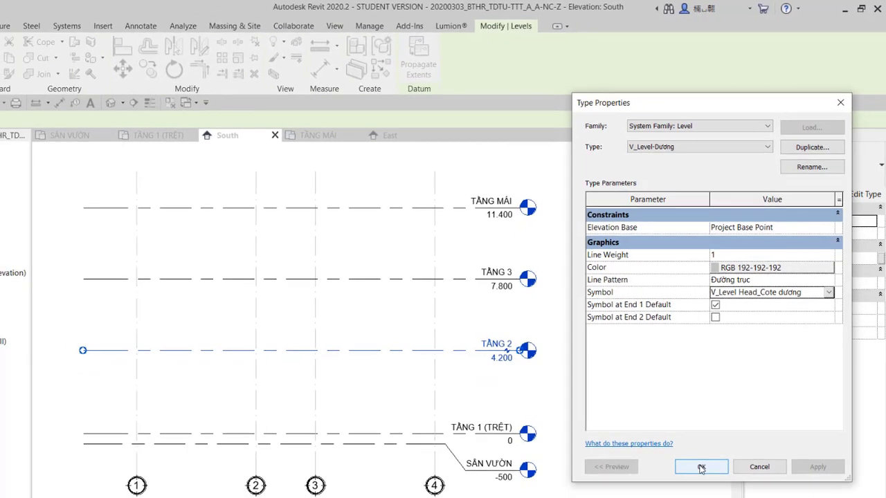
left_click(726, 470)
left_click(652, 416)
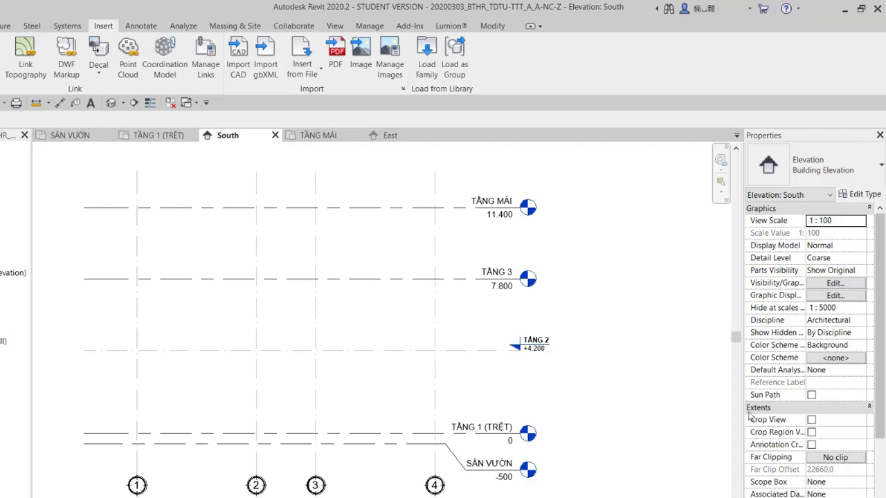
- Zoom the South elevation and select the TẦNG 3 level
scroll(553, 291, "up", 2)
scroll(553, 291, "up", 1)
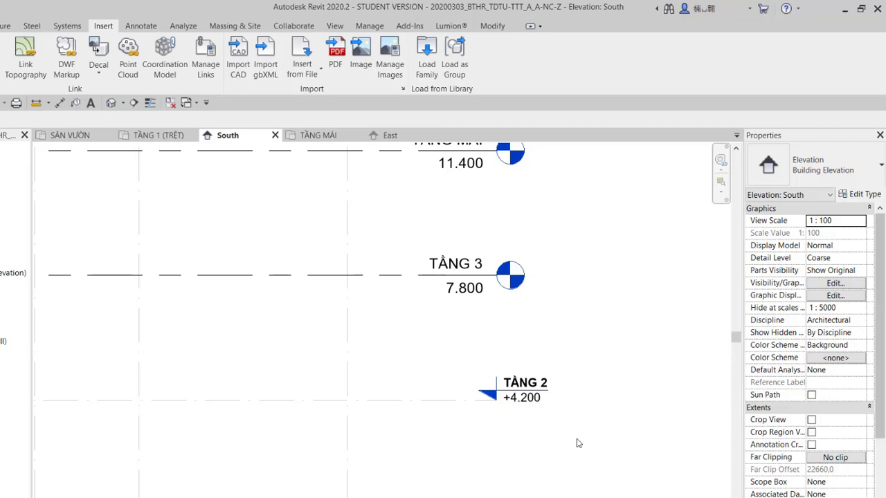
scroll(582, 360, "down", 2)
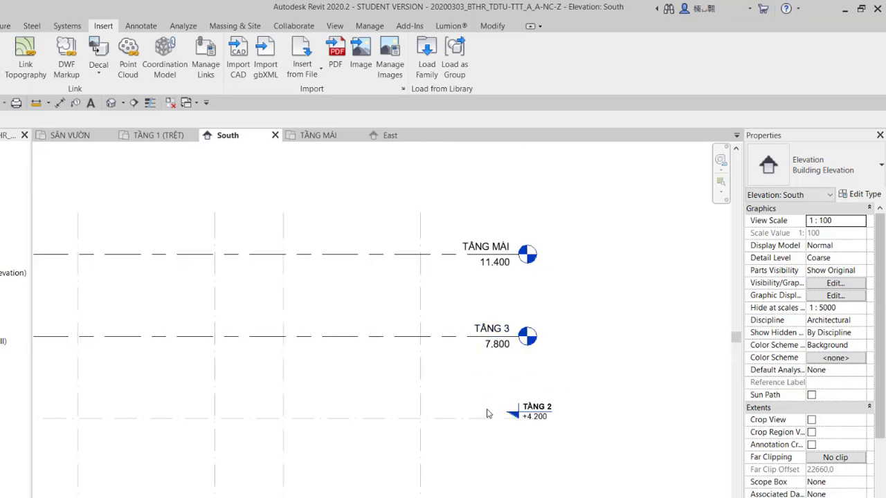
left_click(457, 341)
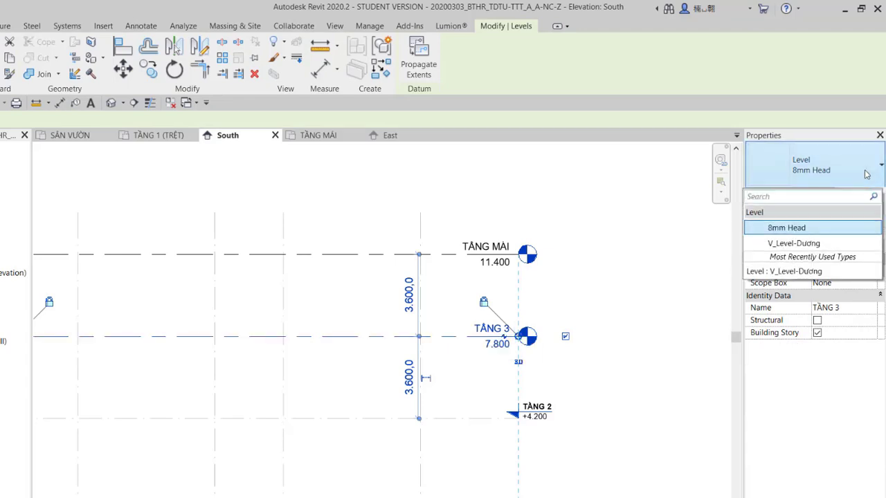
- Set TẦNG 3 to V_Level-Dương and use Match Type to copy it onto TẦNG MÁI
left_click(805, 244)
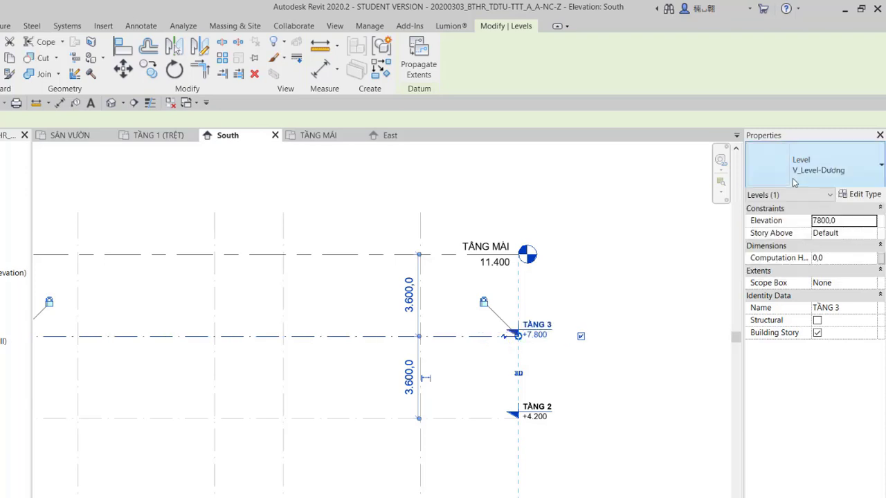
left_click(649, 334)
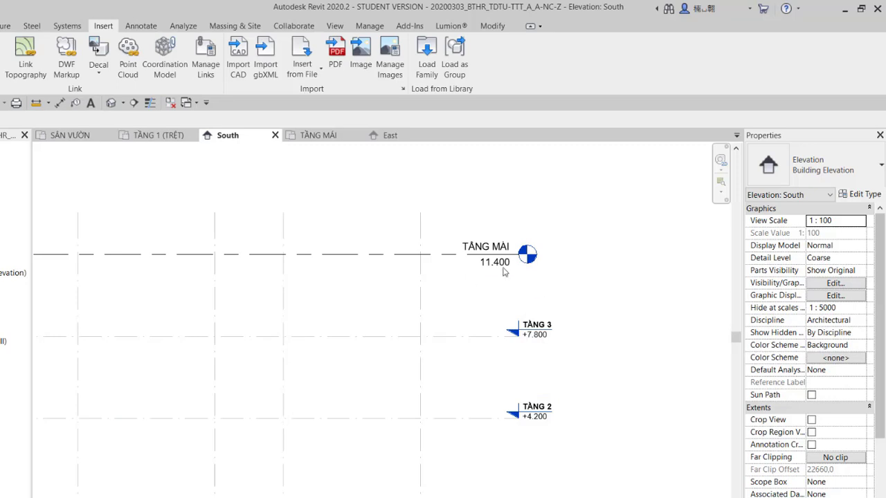
left_click(492, 25)
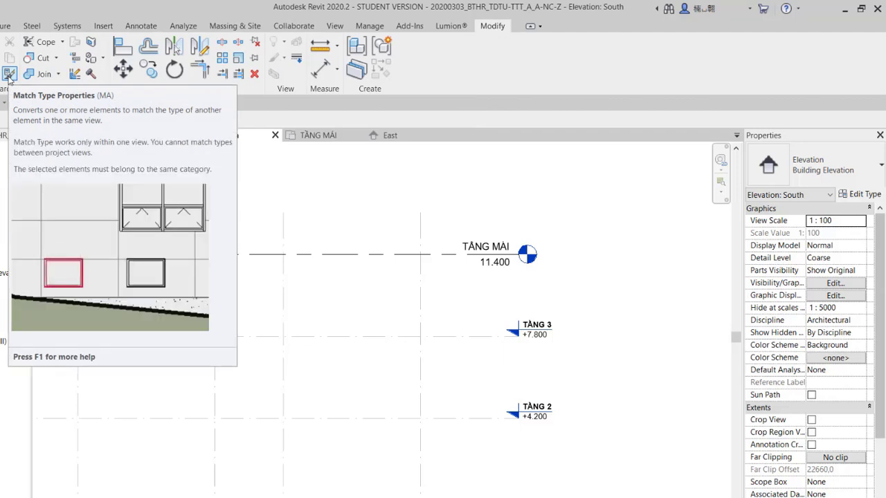
left_click(10, 76)
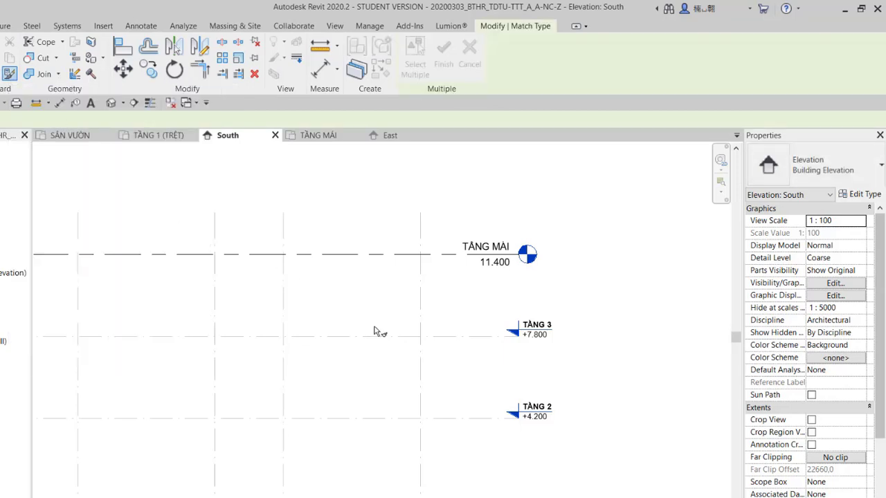
left_click(463, 340)
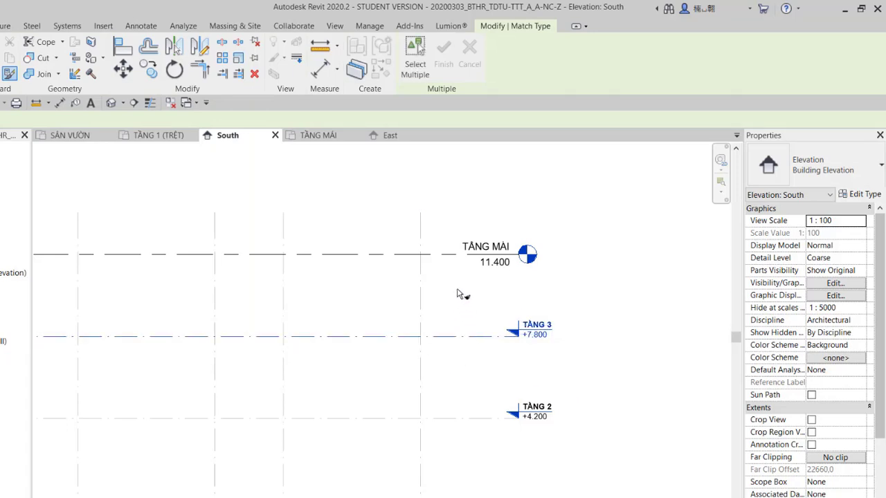
left_click(450, 266)
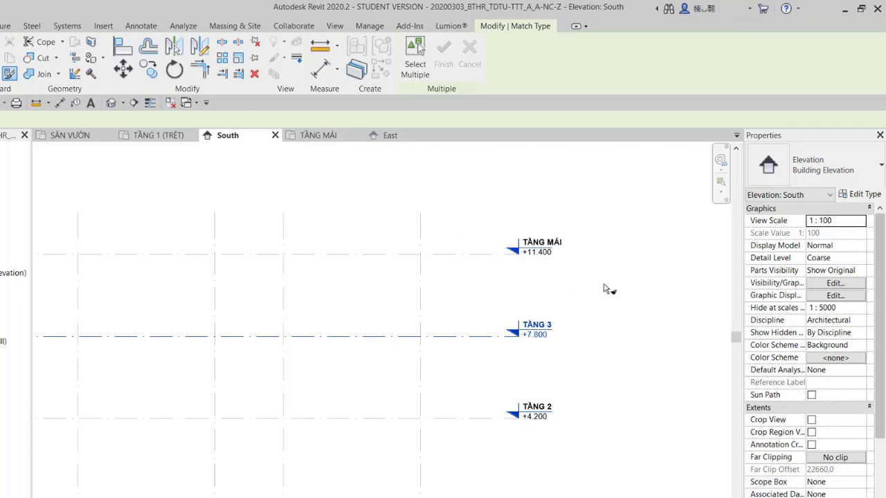
key("Escape")
key("Escape")
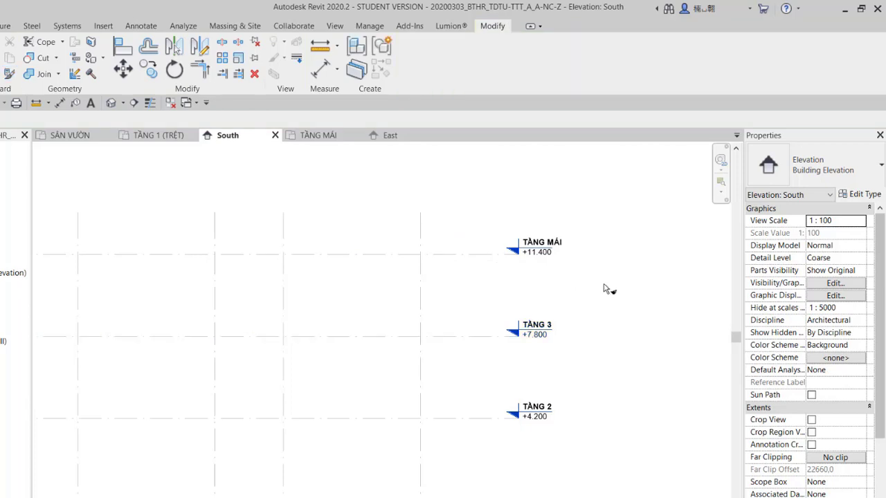
middle_click_drag(595, 449, 608, 344)
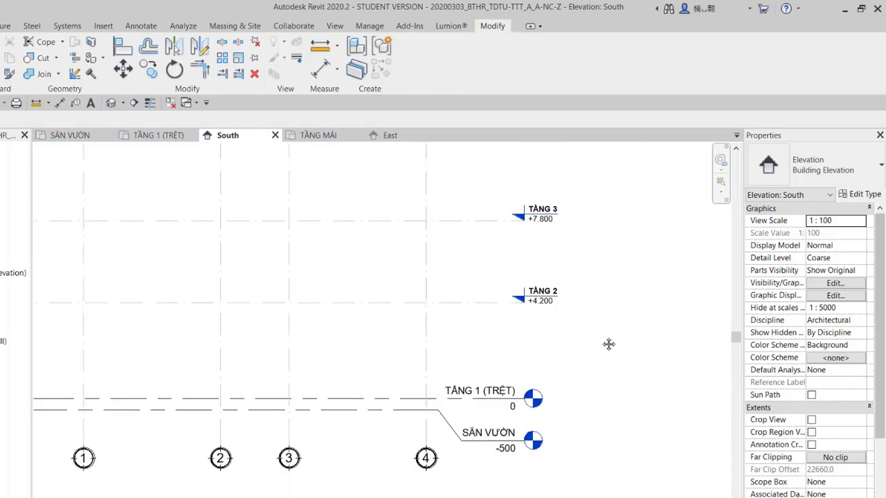
- Change the TẦNG 1 (TRỆT) level to the V_Level-Dương type, giving it a +0 head
left_click(491, 401)
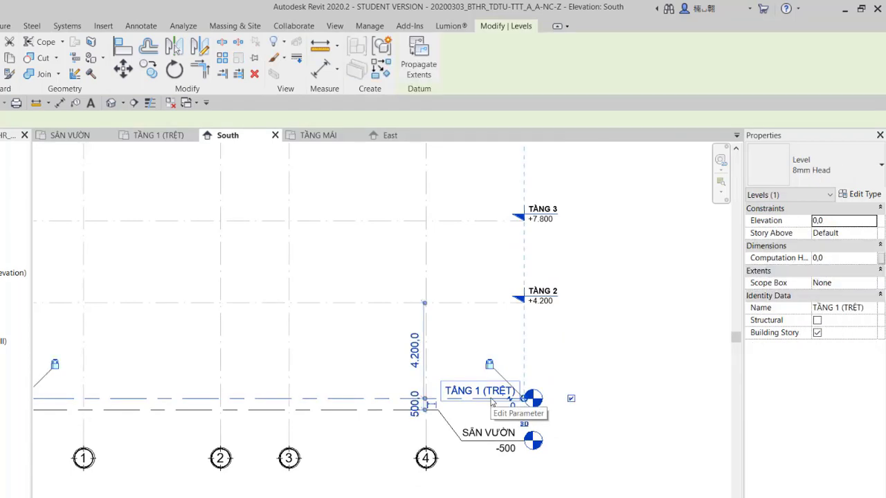
left_click(850, 174)
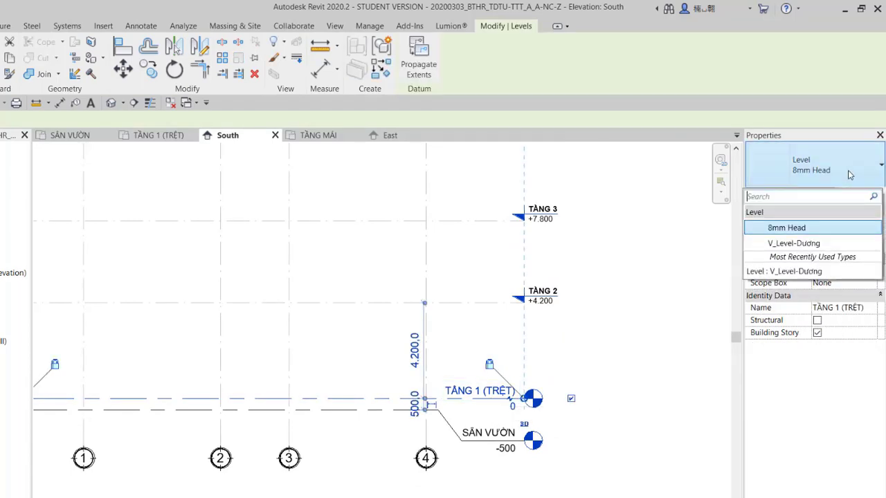
left_click(794, 244)
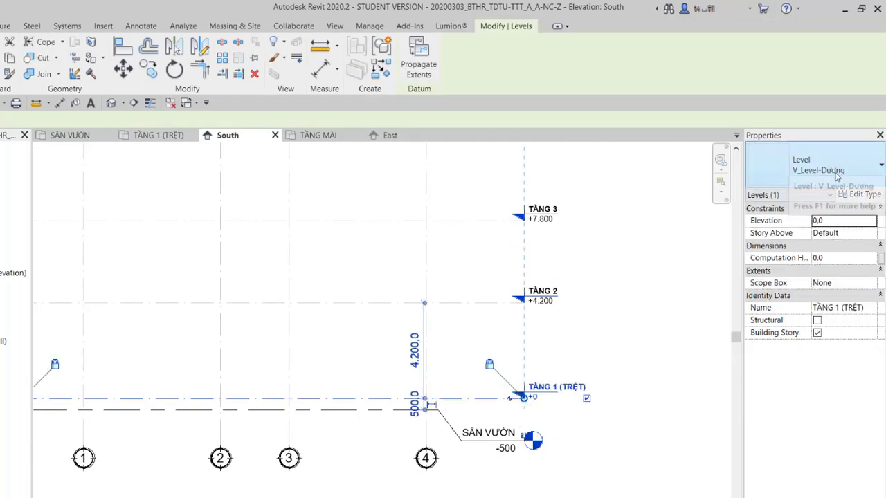
scroll(605, 376, "up", 2)
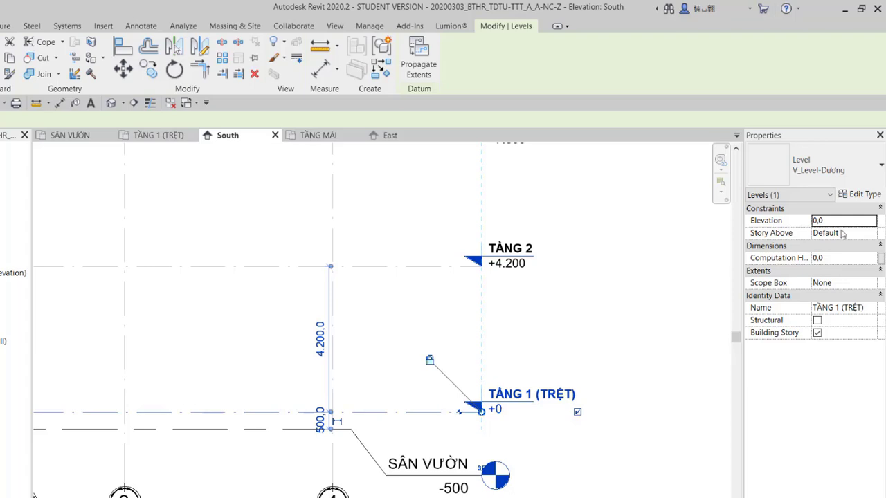
- Duplicate the V_Level-Dương level type as a new type named V_Level-±0.000
left_click(862, 199)
left_click(823, 151)
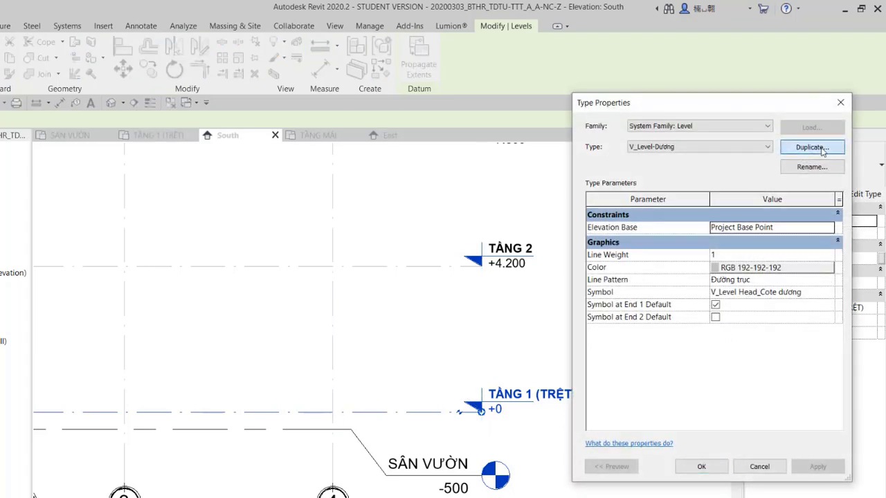
left_click(646, 220)
key("ctrl+shift+Left")
key("ctrl+shift+Left")
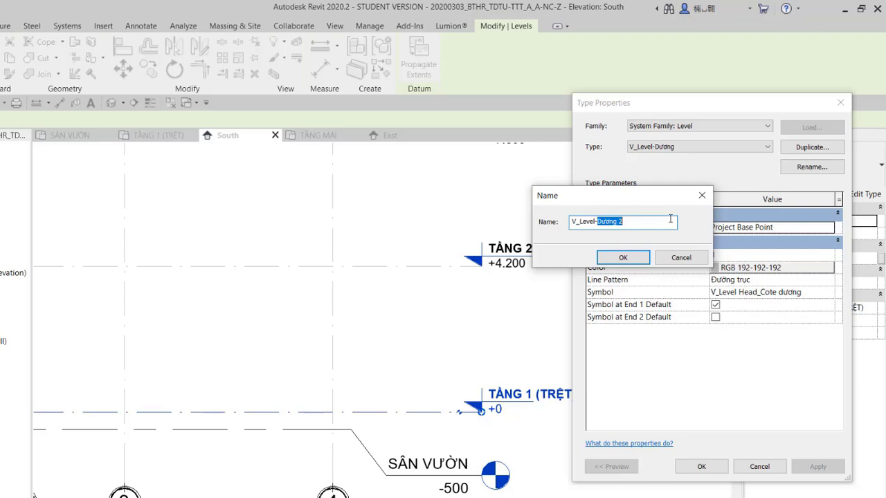
key("BackSpace")
type("±0.000")
left_click(626, 257)
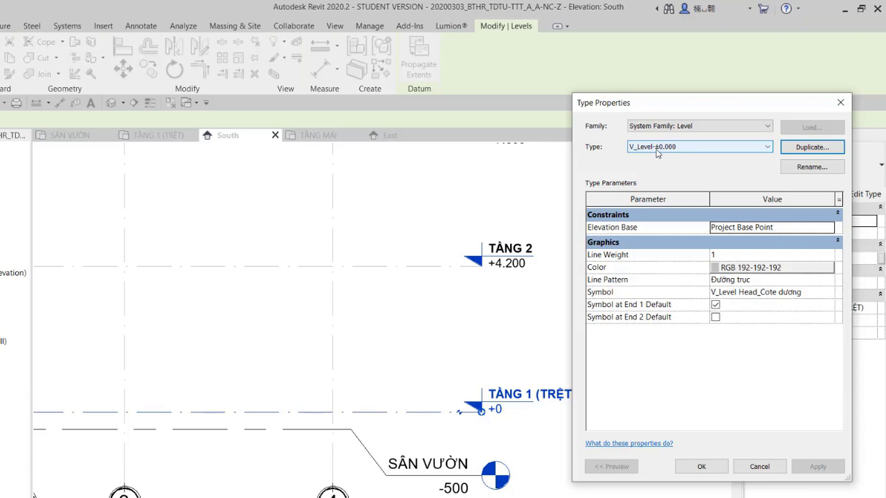
- Set the new type's Symbol to V_Level Head_Cote ±0.000 so TẦNG 1 (TRỆT) reads ± 0.000
left_click(817, 293)
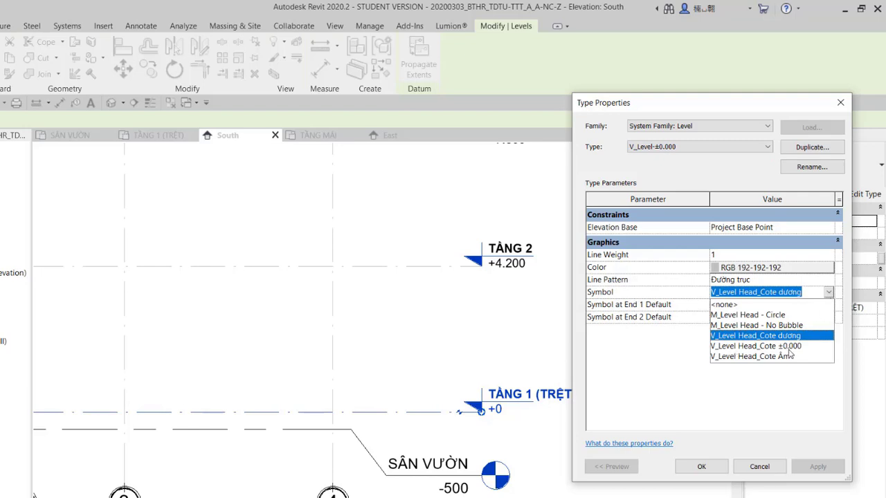
left_click(789, 347)
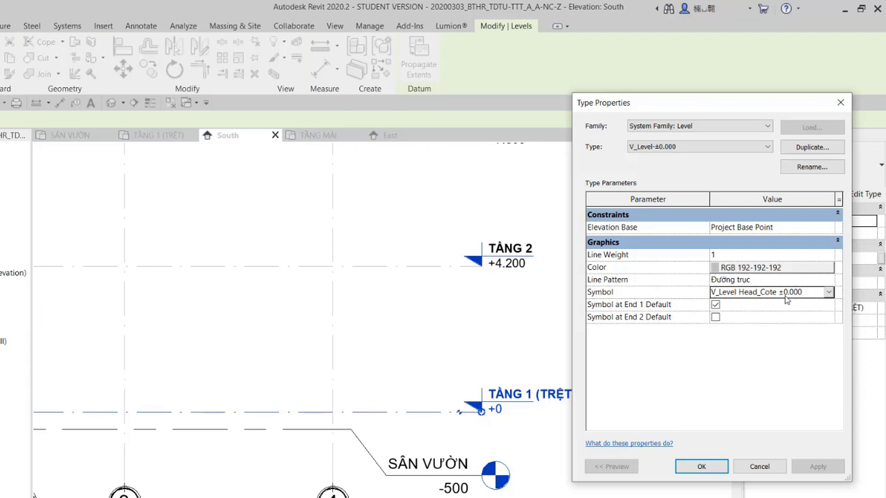
left_click(701, 467)
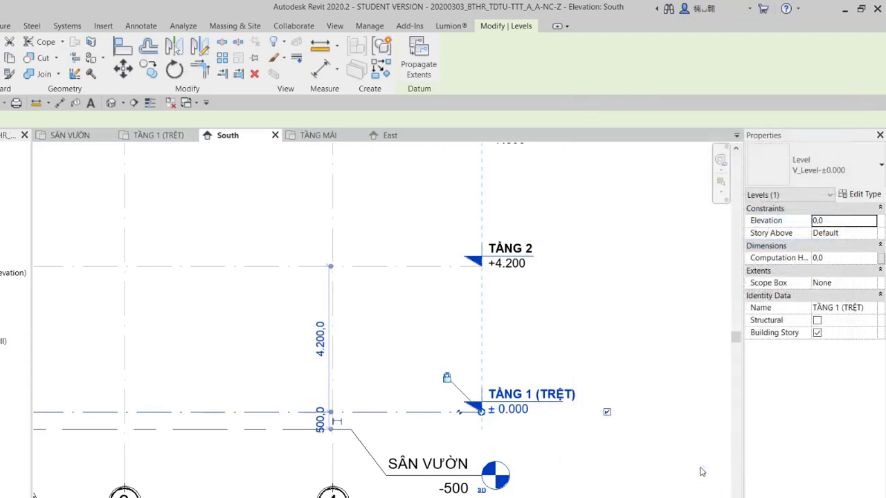
left_click(663, 470)
scroll(632, 469, "up", 1)
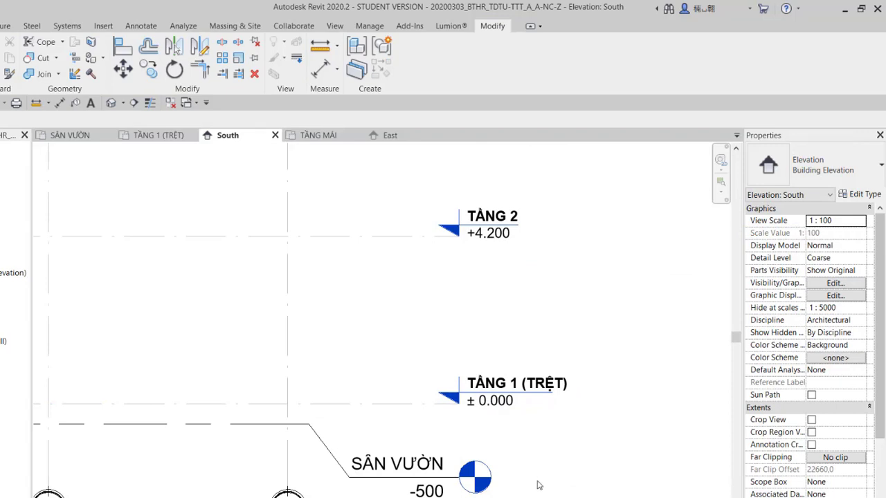
middle_click_drag(536, 485, 560, 462)
- Switch the SÂN VƯỜN level to the V_Level-Dương type
left_click(452, 463)
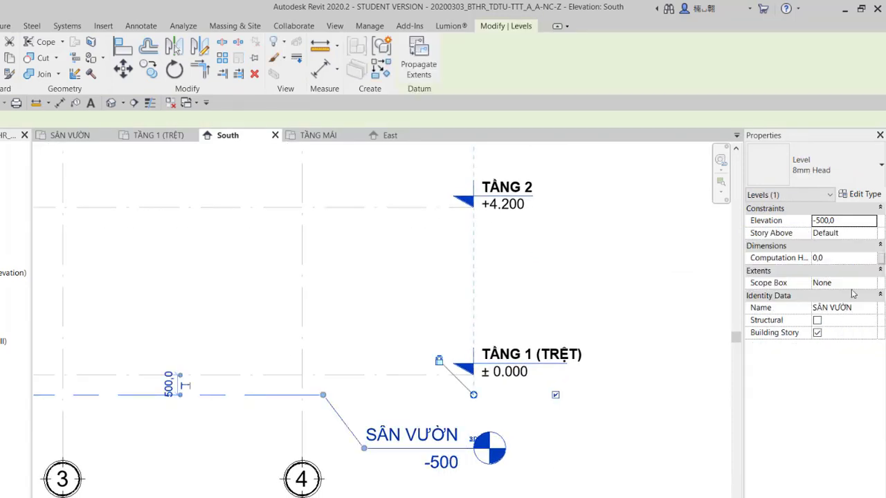
left_click(865, 166)
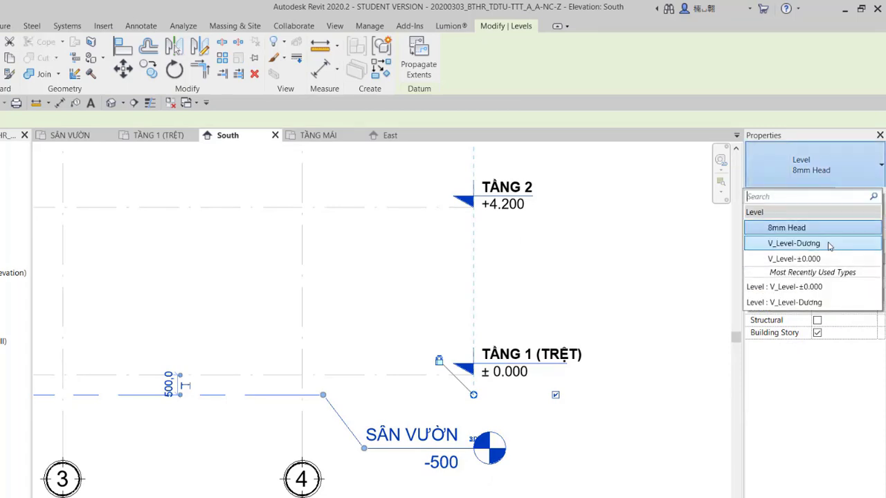
left_click(796, 243)
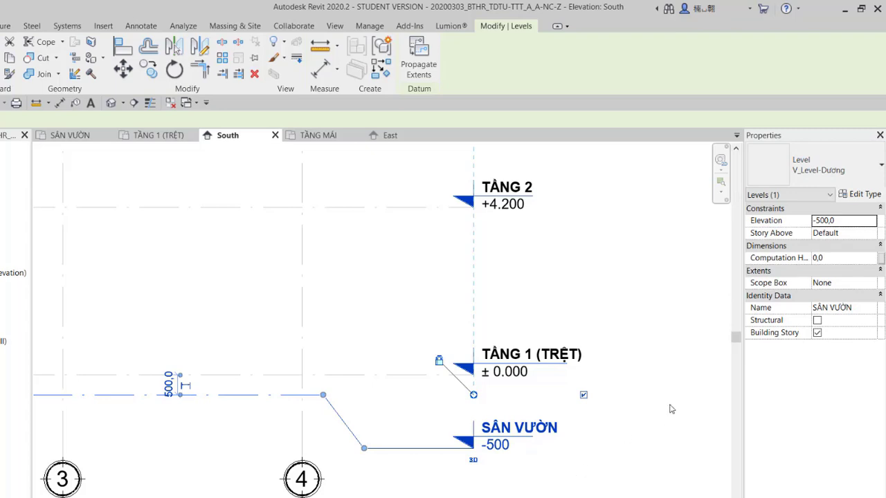
- Duplicate V_Level-Dương into a new level type named V_Level-Âm
left_click(862, 194)
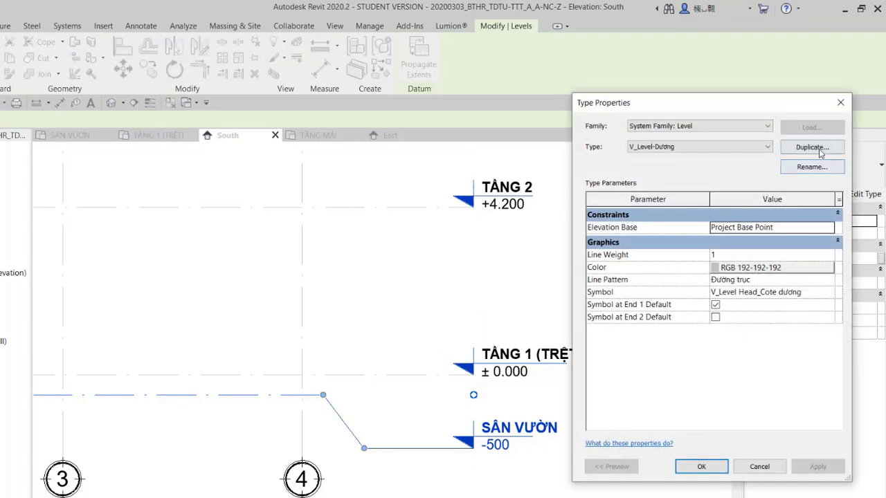
left_click(812, 148)
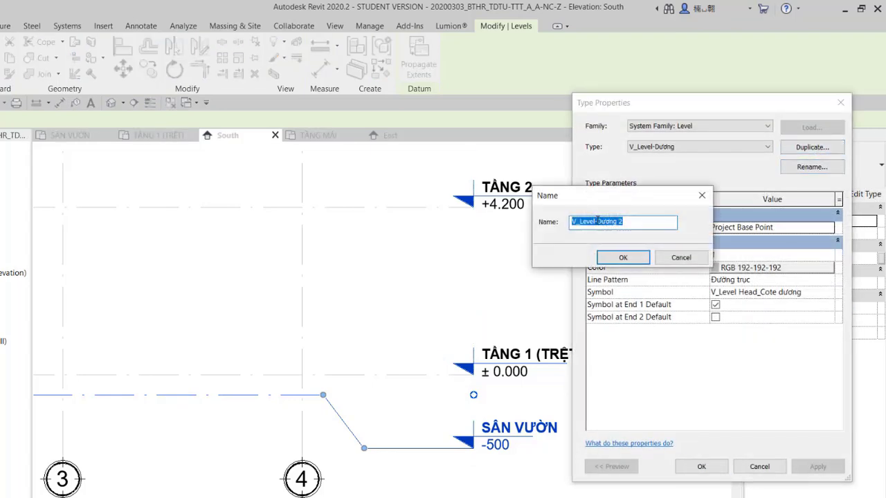
left_click_drag(596, 220, 623, 221)
type("Âm")
left_click(623, 257)
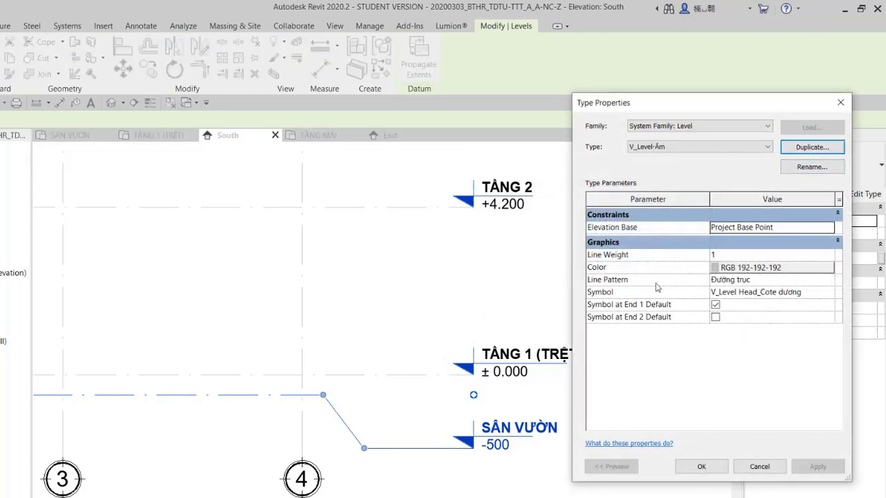
- Give V_Level-Âm the V_Level Head_Cote Âm symbol so SÂN VƯỜN reads -0,500
left_click(828, 297)
left_click(829, 298)
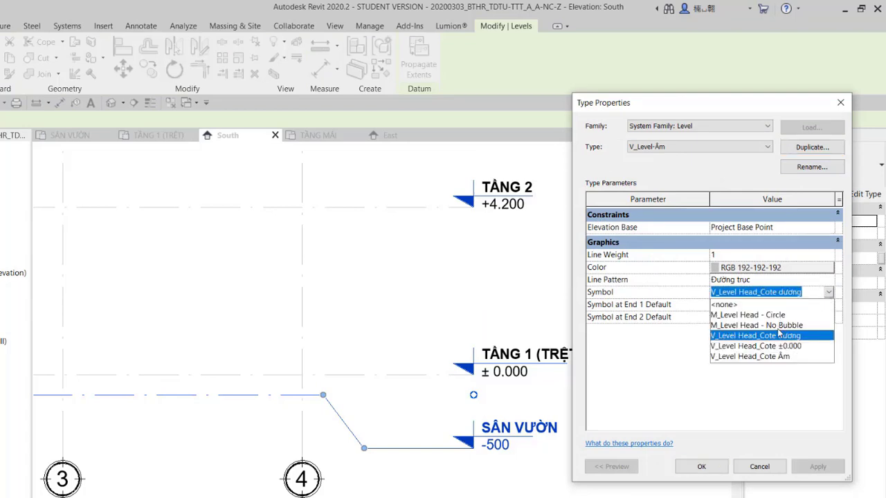
left_click(778, 357)
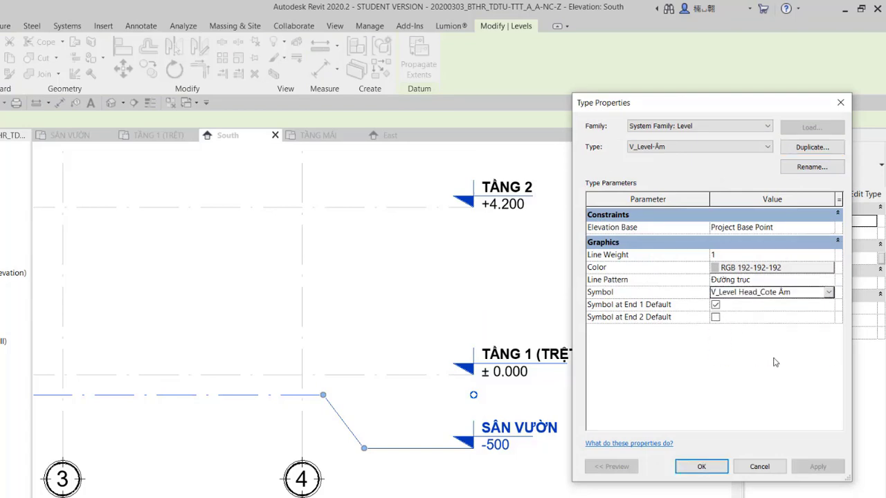
left_click(702, 467)
left_click(387, 445)
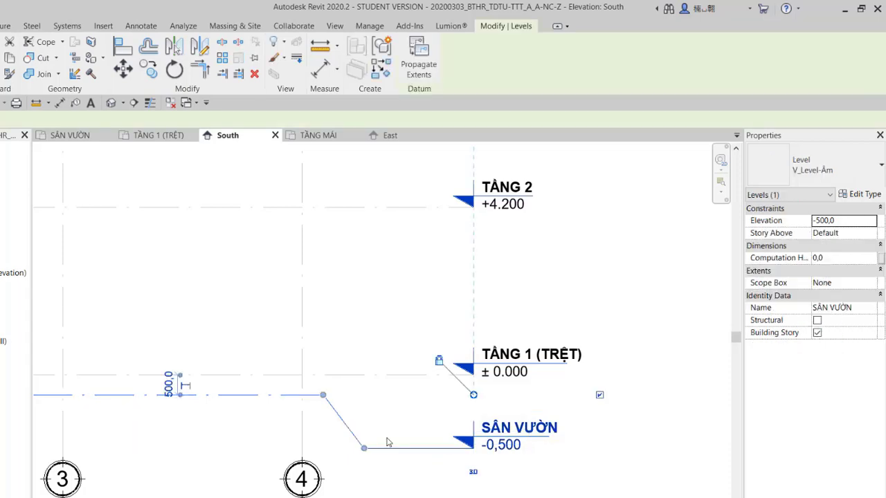
- Raise the SÂN VƯỜN head via its leader elbow to sit just below the ± 0.000 head
left_click_drag(364, 448, 424, 448)
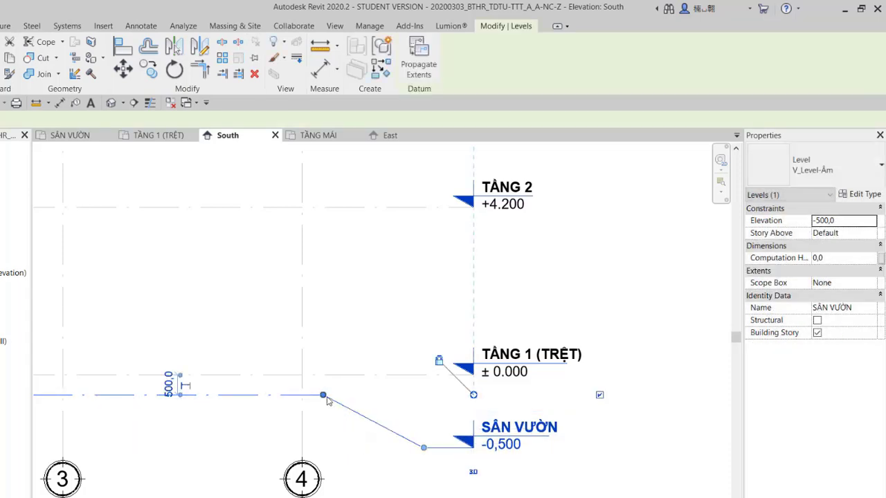
left_click_drag(322, 395, 424, 395)
left_click(420, 437)
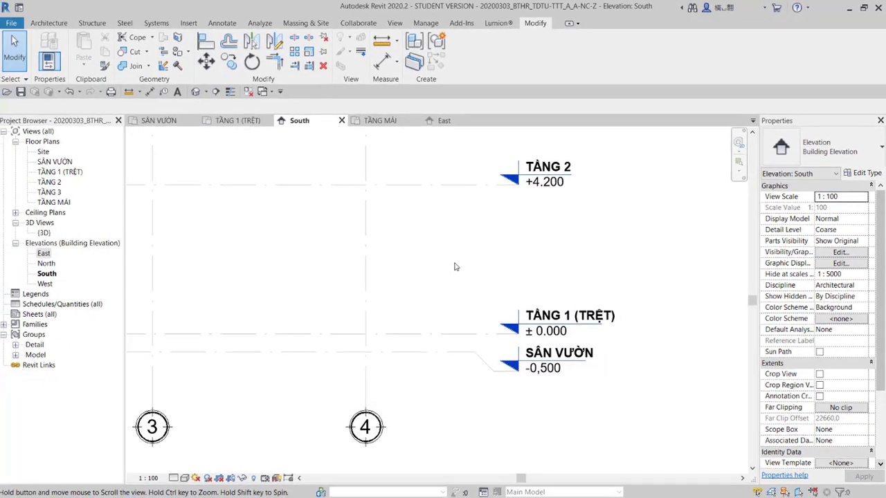
key("z")
key("f")
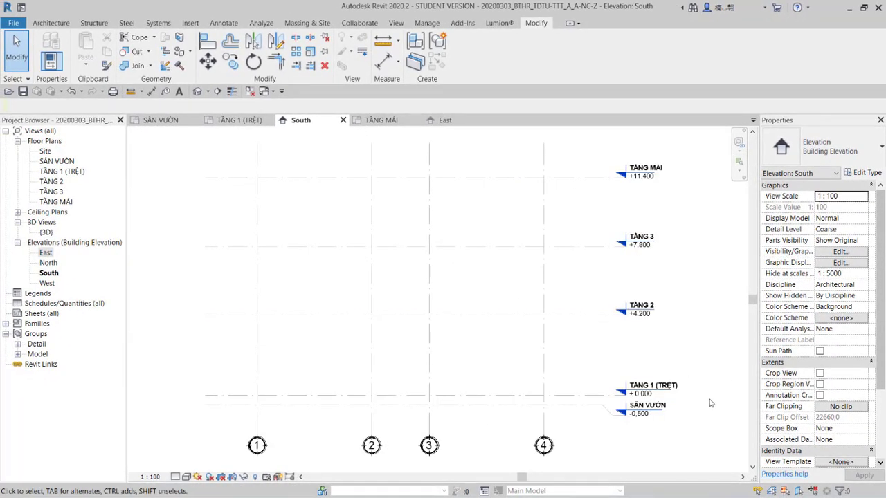
scroll(698, 451, "up", 2)
scroll(698, 451, "up", 2)
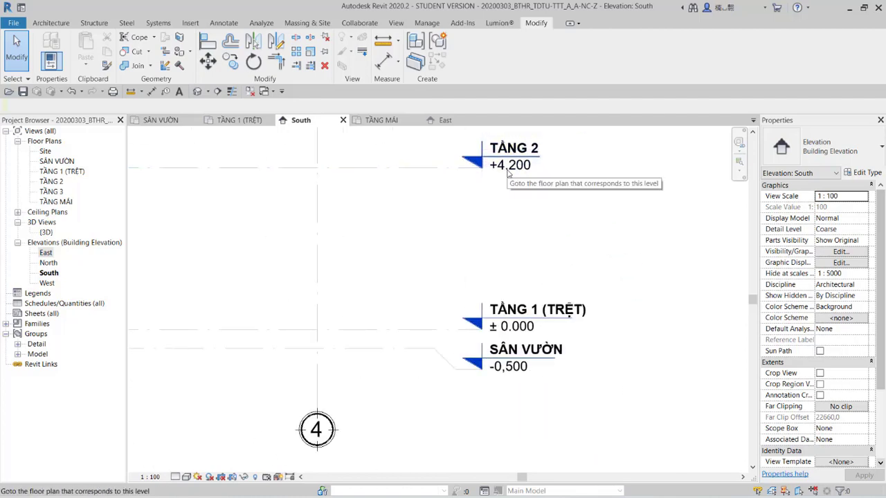
left_click(501, 374)
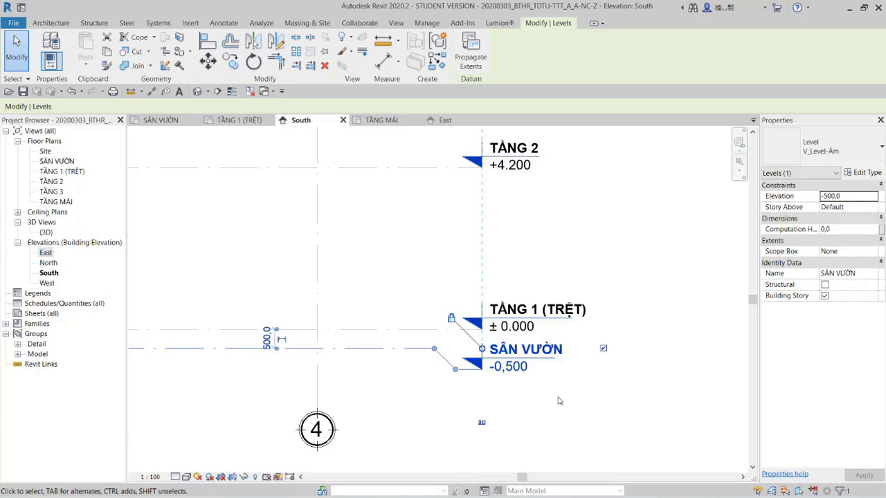
left_click(516, 368)
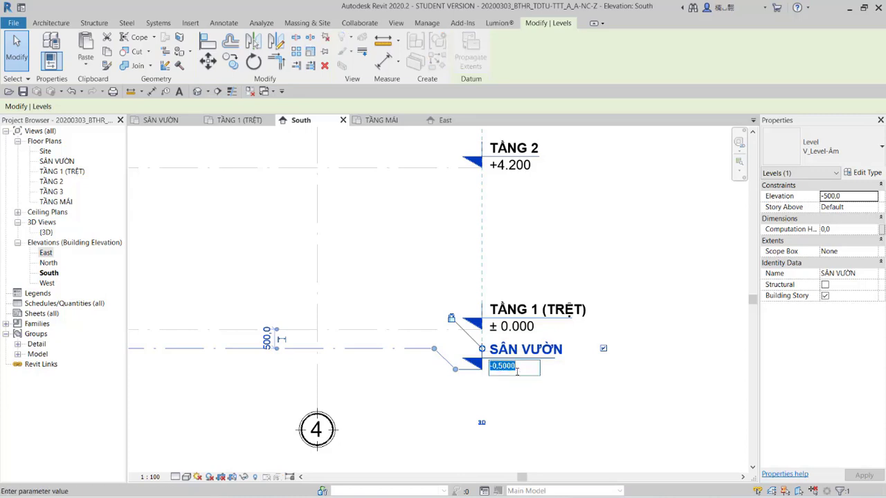
type("-")
key("Return")
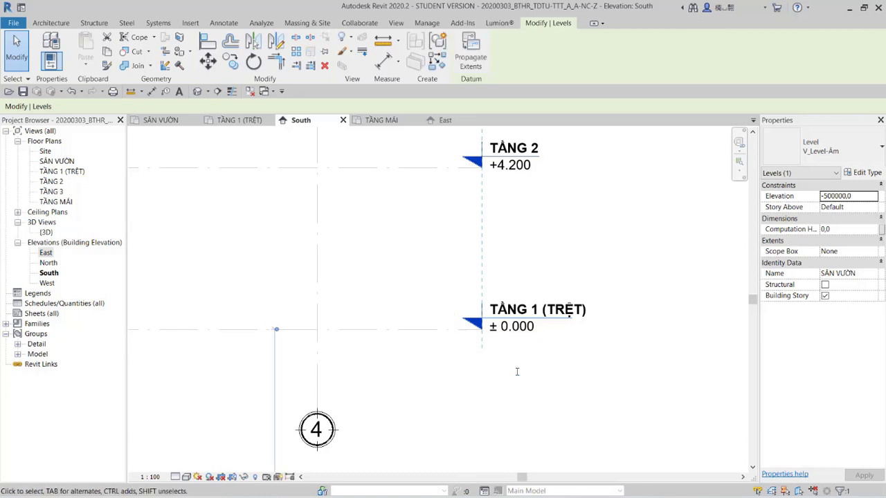
key("z")
key("f")
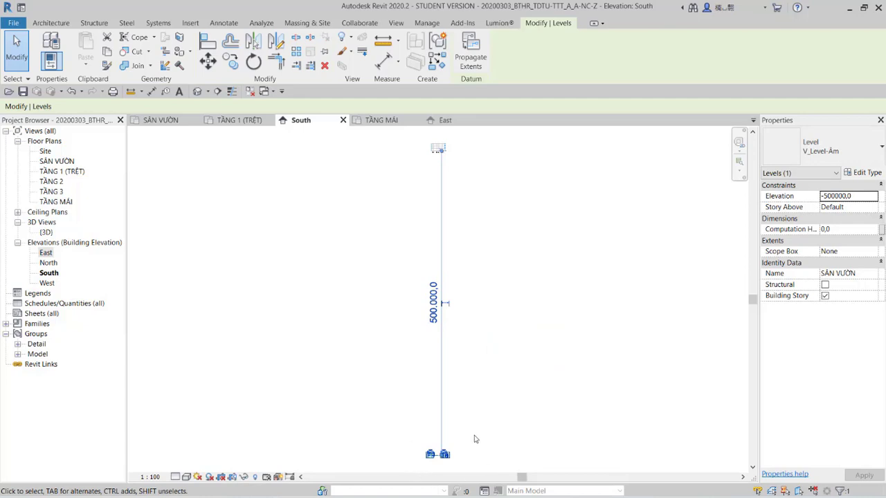
left_click(544, 414)
left_click(437, 459)
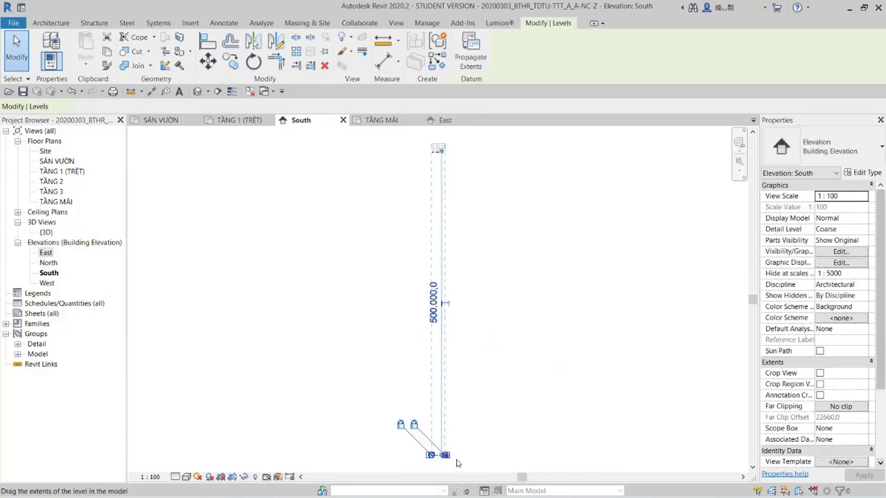
key("ctrl+z")
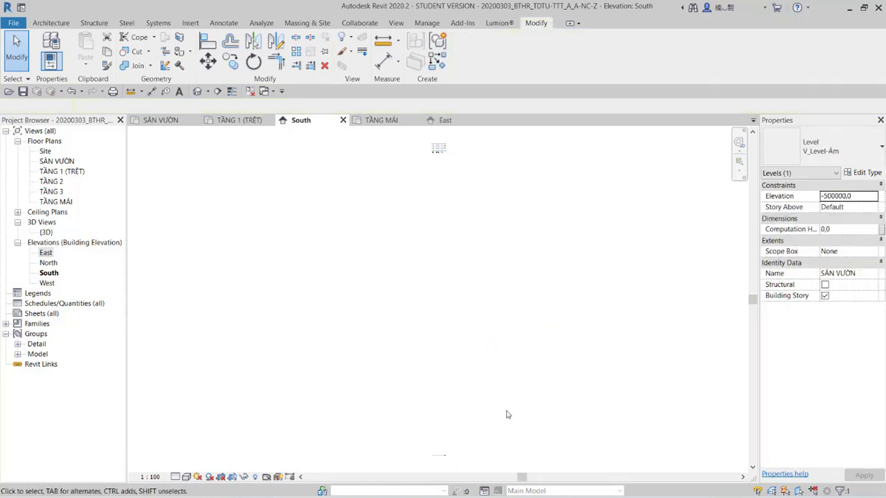
key("z")
key("f")
left_click(509, 366)
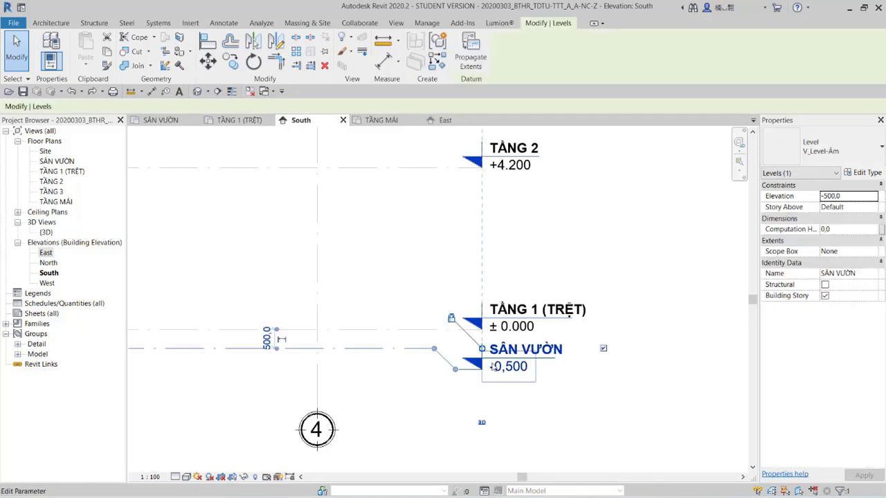
left_click(516, 367)
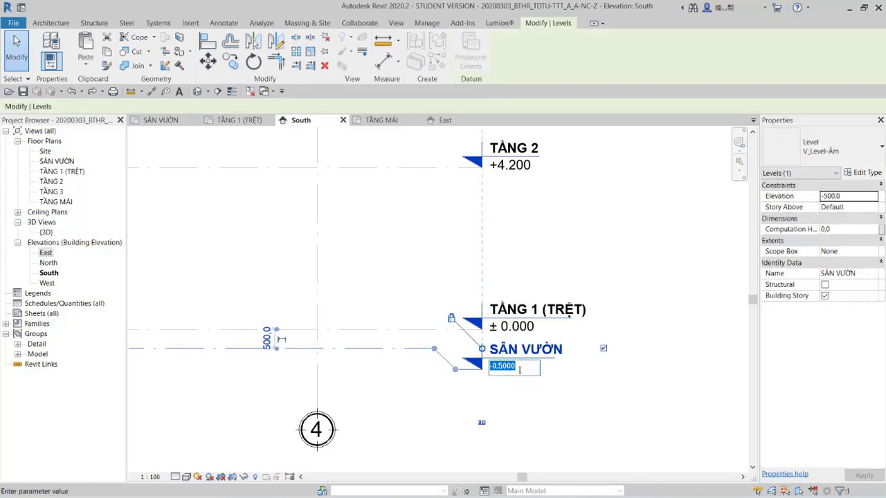
type("-1")
key("Return")
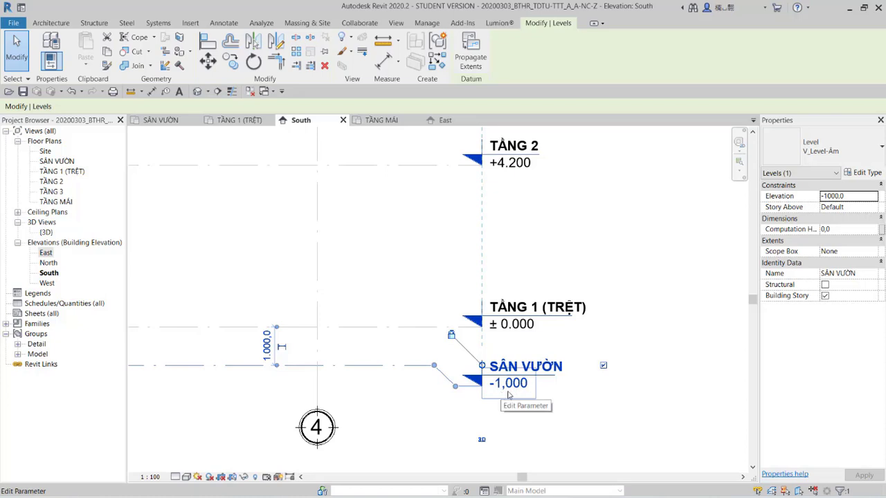
left_click(850, 153)
left_click(834, 217)
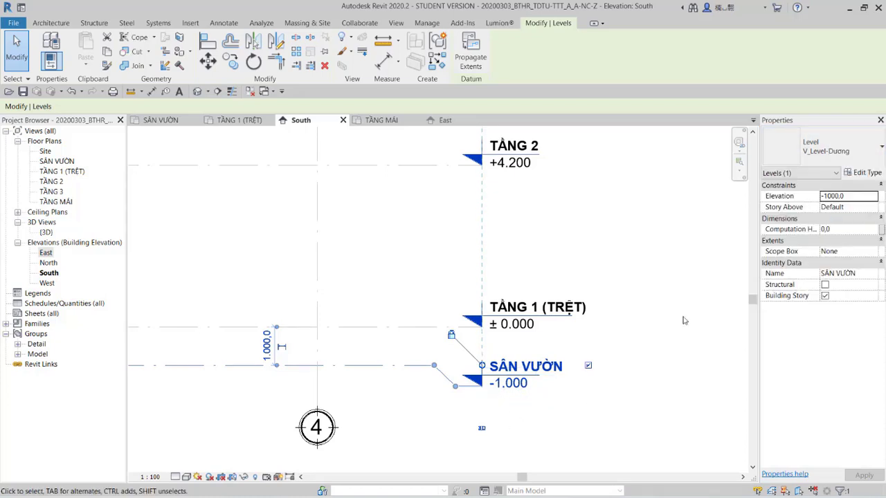
left_click(554, 405)
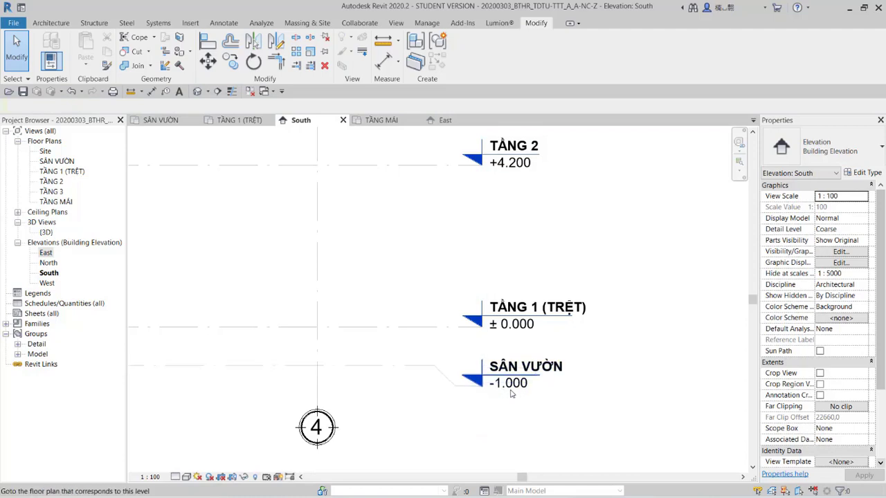
left_click(459, 346)
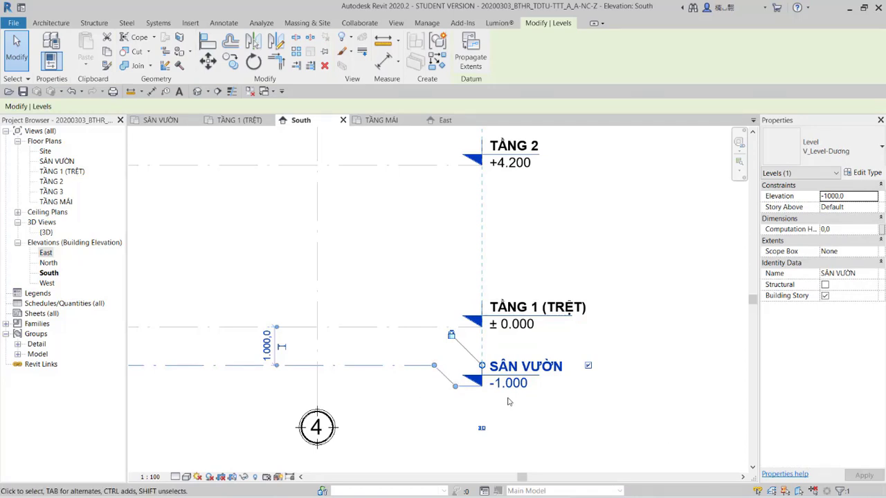
left_click(823, 147)
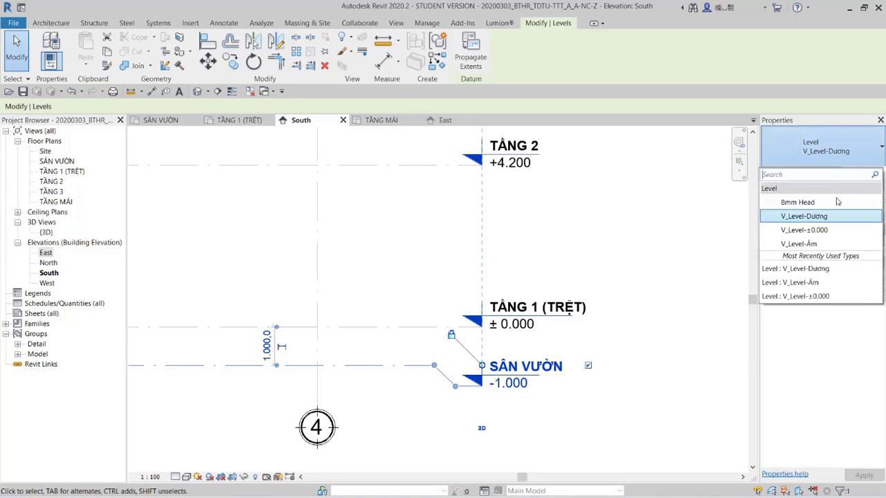
left_click(826, 242)
left_click(526, 385)
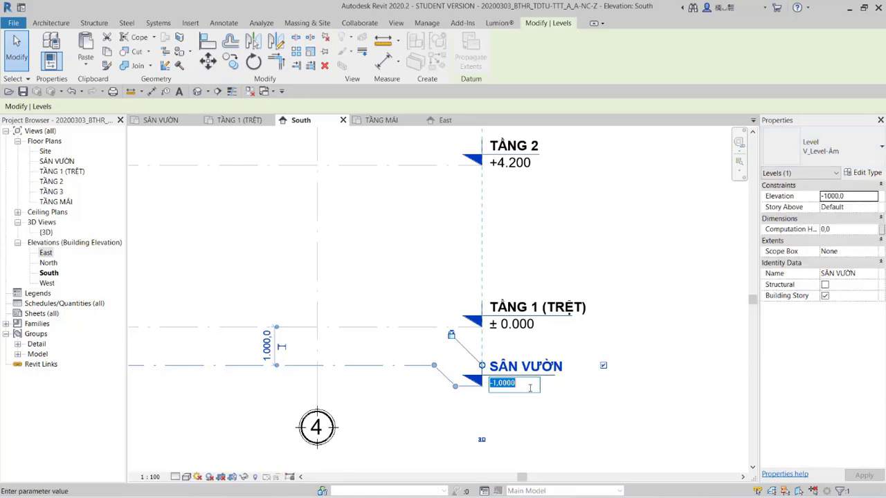
type("-0")
key("Return")
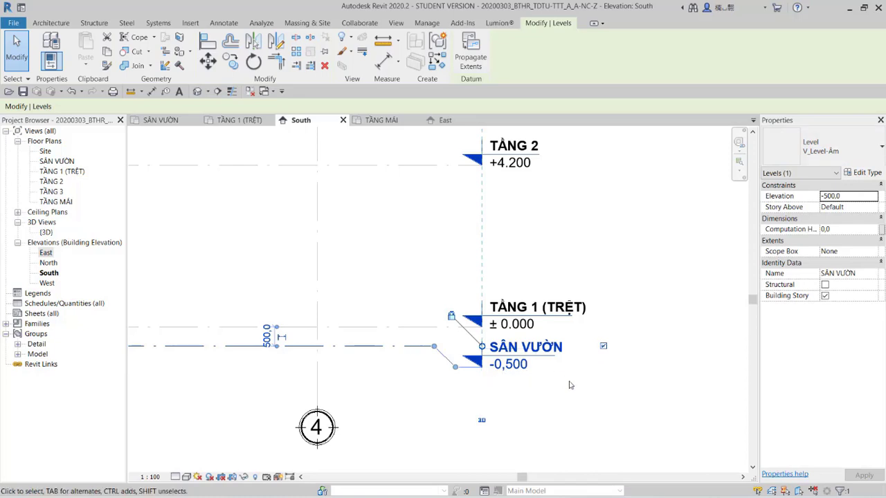
left_click(557, 412)
- Open the default {3D} view from 3D Views in the Project Browser
scroll(565, 415, "up", 2)
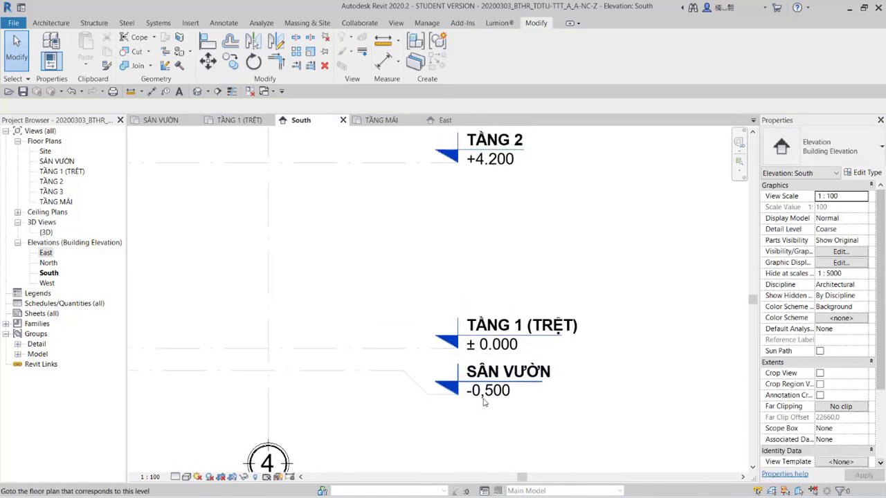
scroll(677, 399, "down", 1)
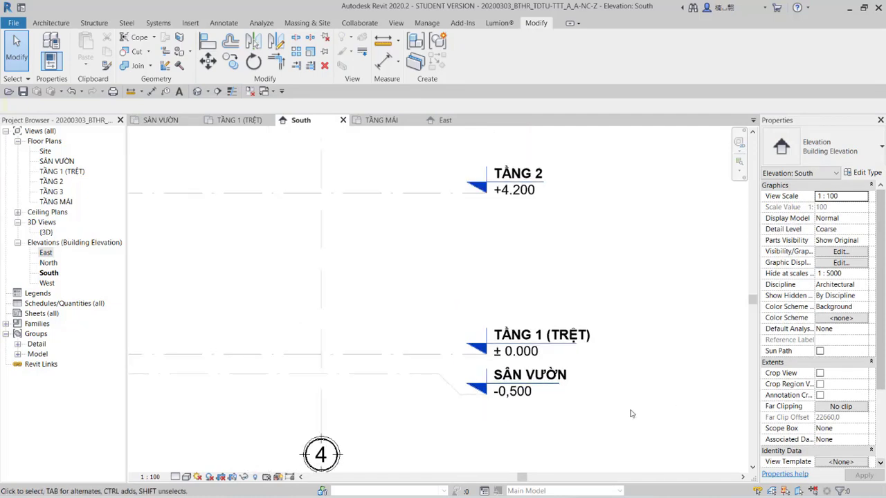
scroll(508, 412, "up", 2)
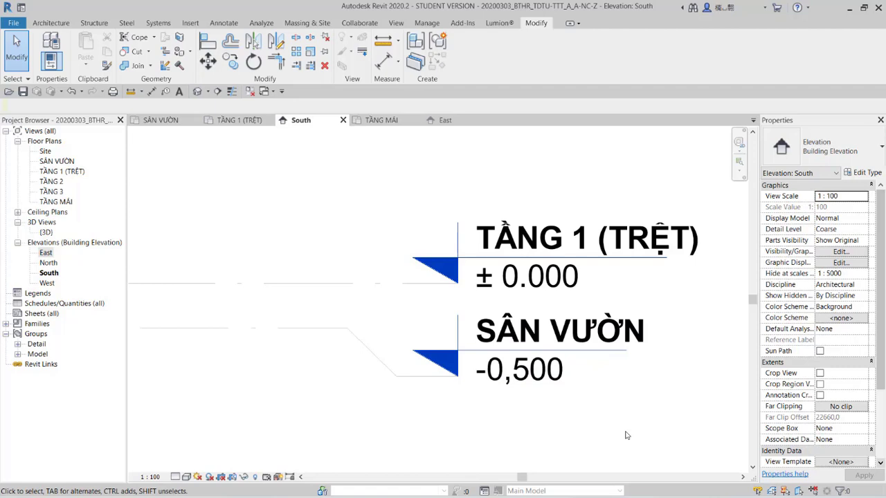
scroll(626, 436, "down", 3)
scroll(643, 425, "down", 2)
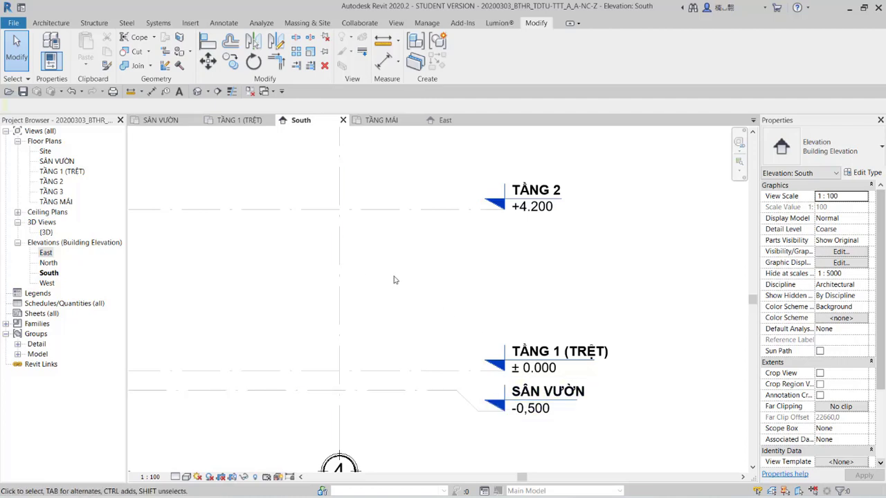
left_click(197, 91)
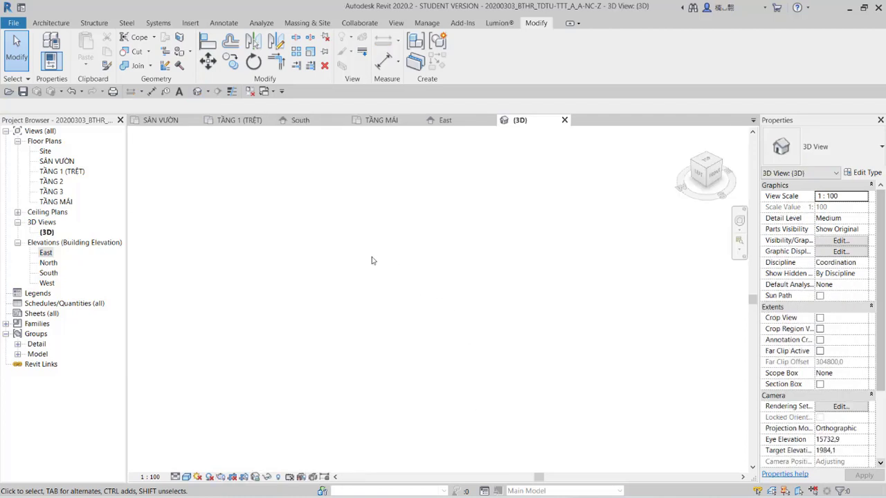